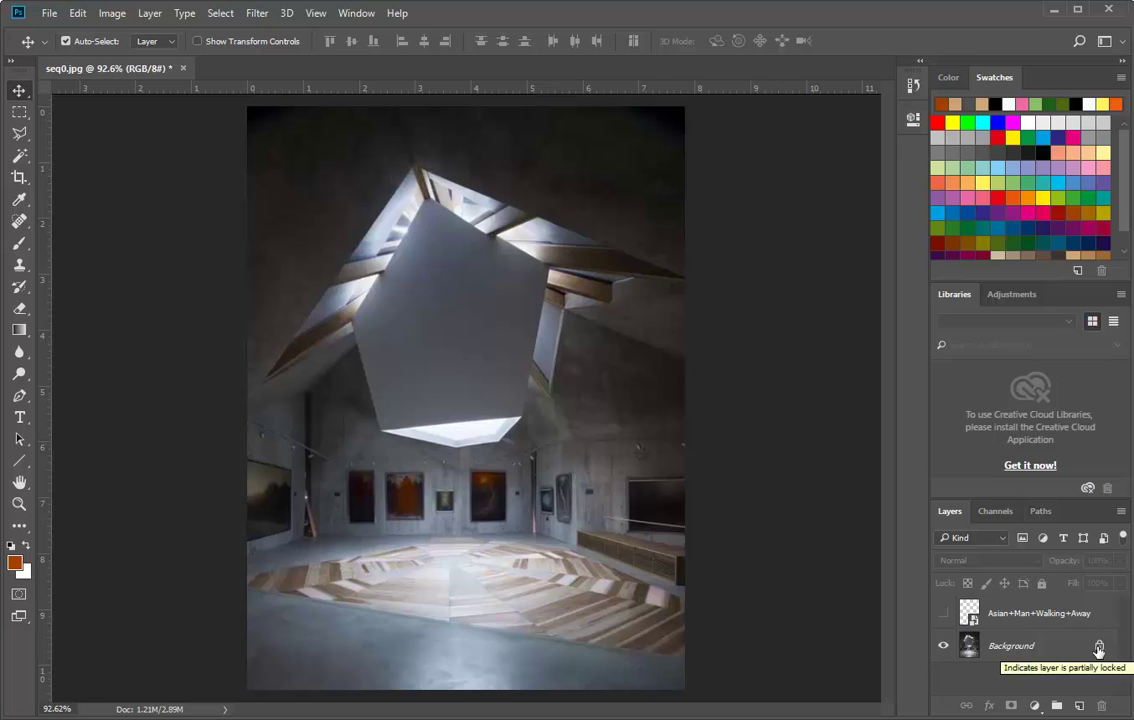
# Unlock the Background layer to turn it into a regular layer.
pyautogui.click(1098, 647)
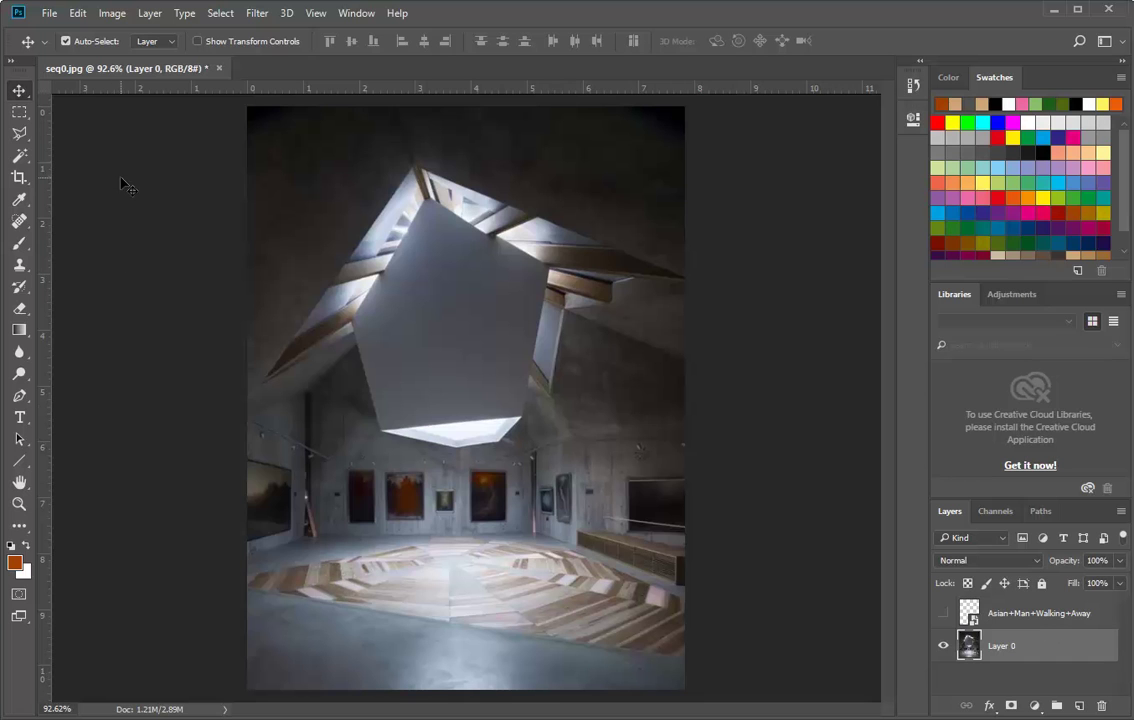
# Place the seq1 JPEG from the home drive's 2019 > idde > gif folder as an embedded image at its default size.
pyautogui.click(50, 17)
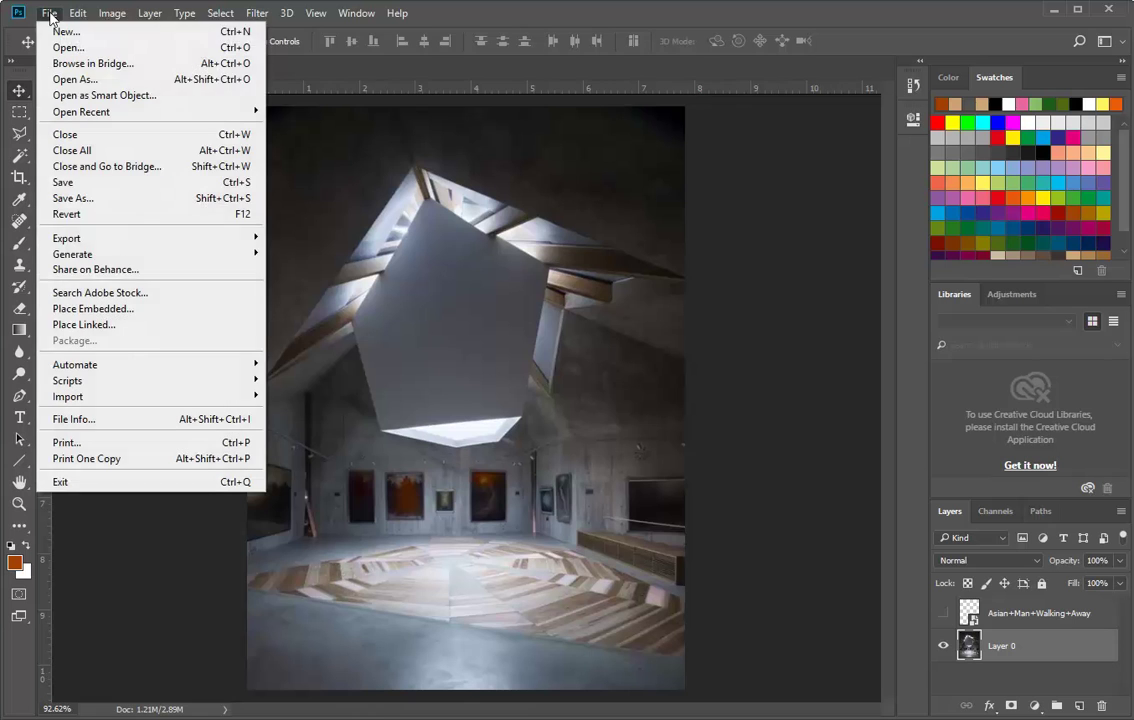
pyautogui.click(89, 314)
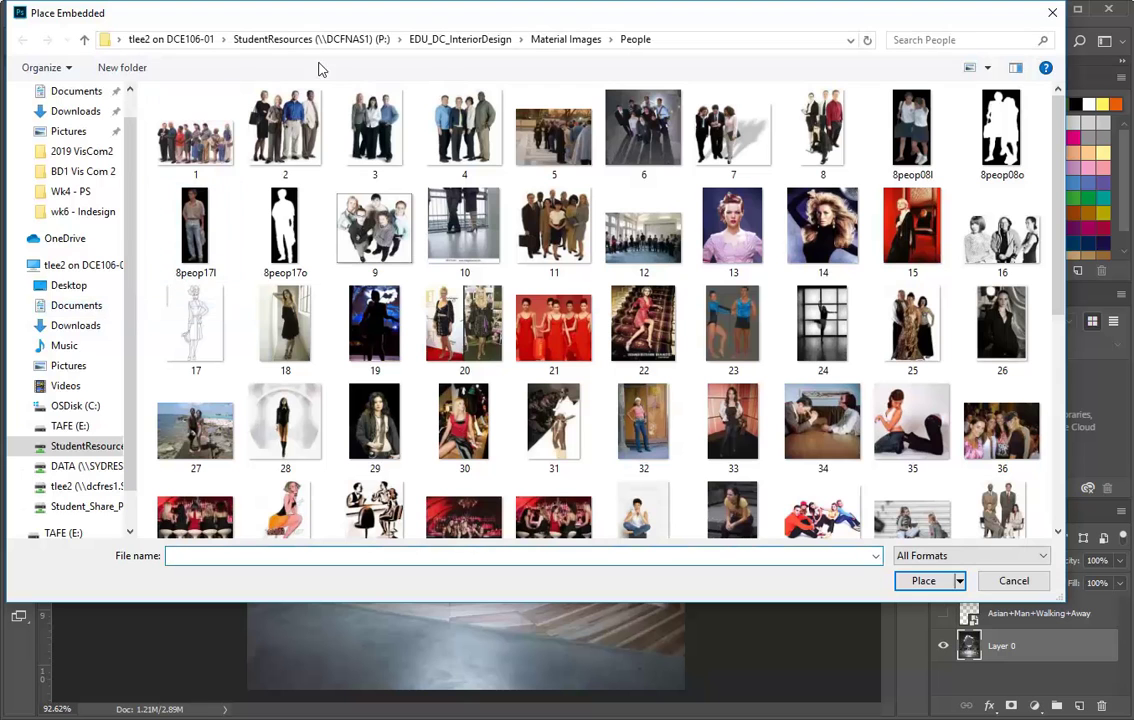
pyautogui.click(78, 486)
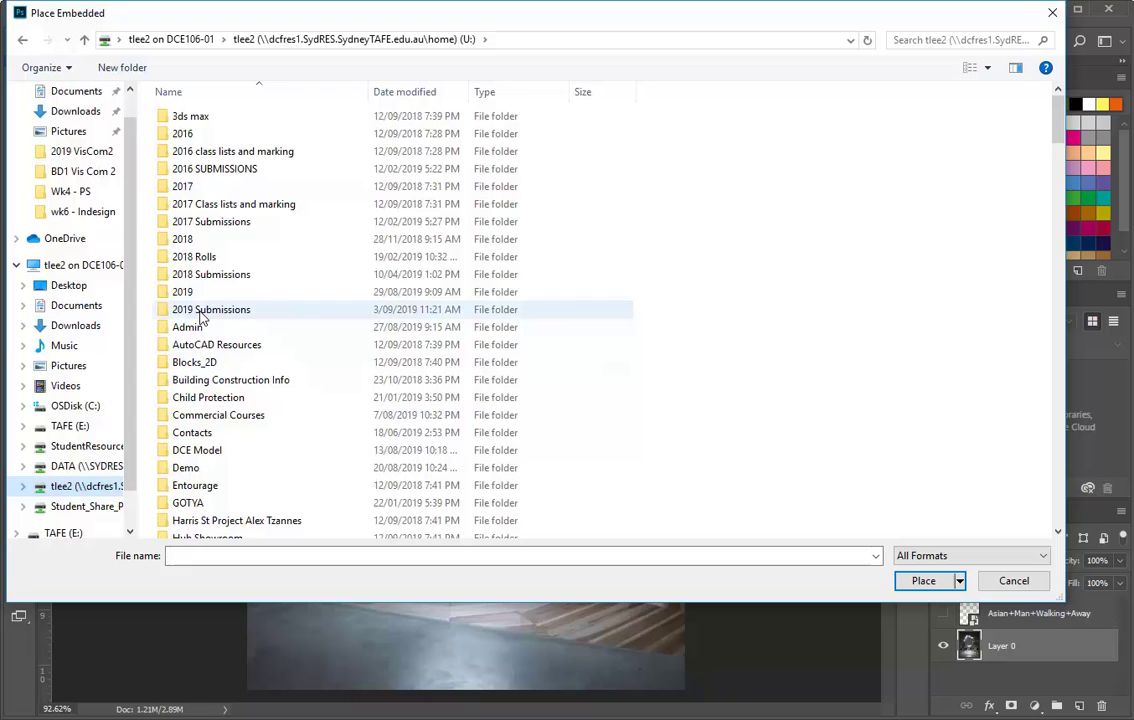
pyautogui.doubleClick(199, 294)
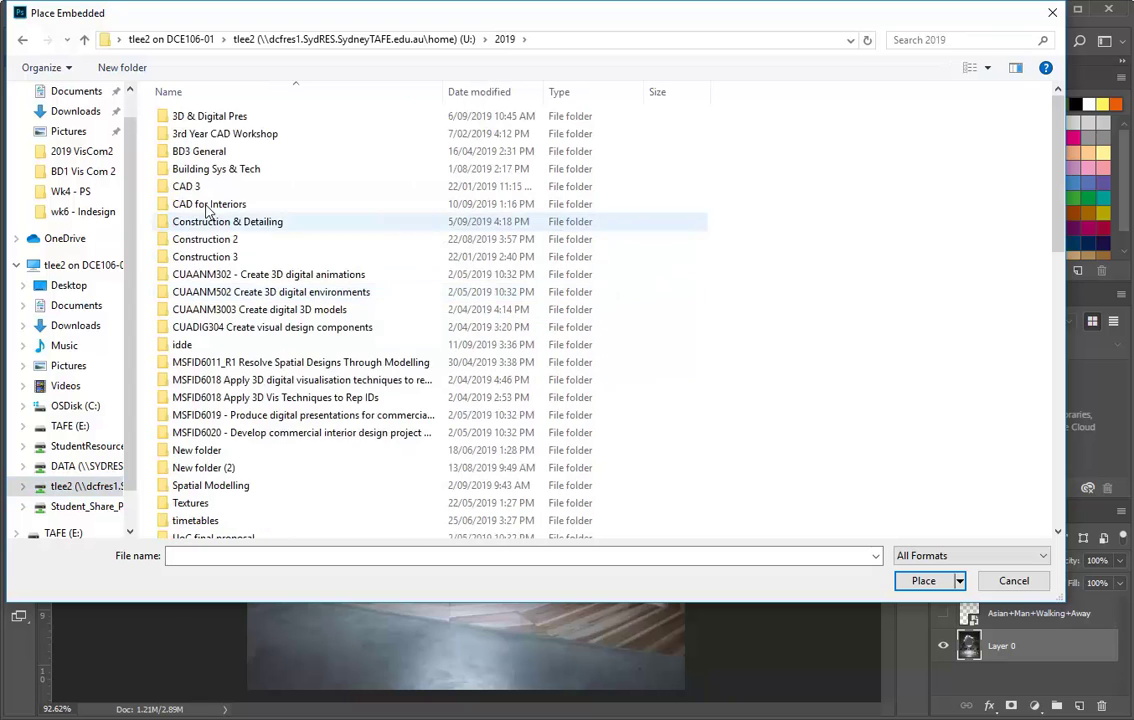
pyautogui.doubleClick(201, 347)
pyautogui.doubleClick(197, 119)
pyautogui.click(197, 119)
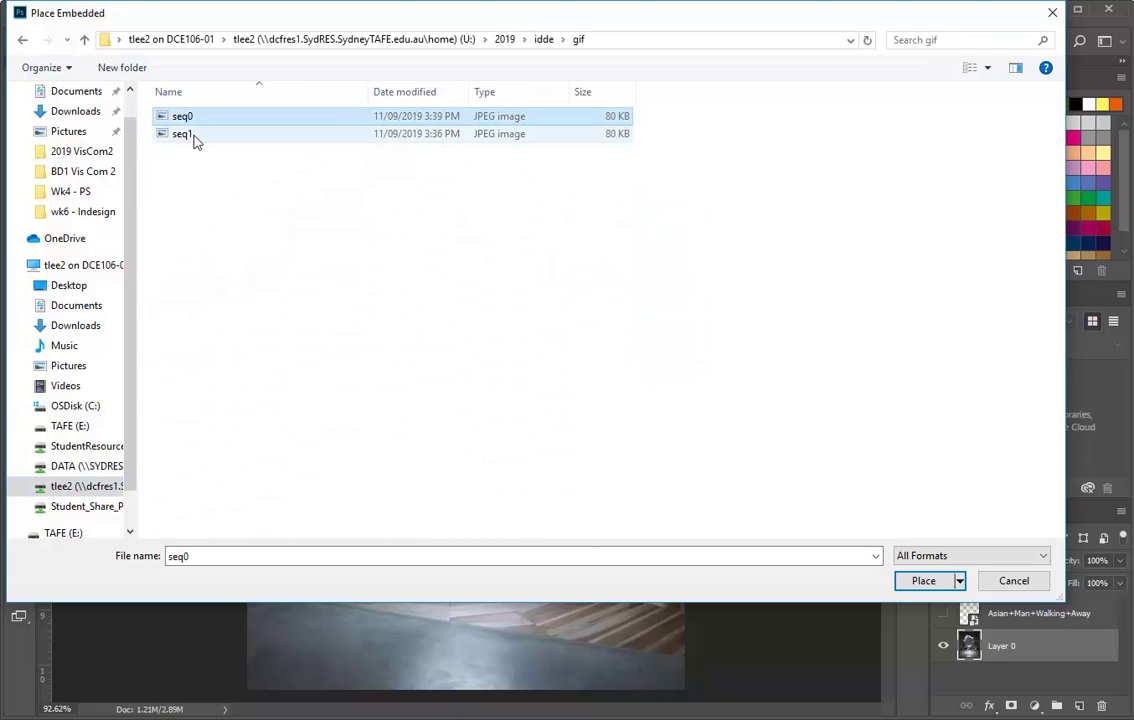
pyautogui.moveTo(212, 14); pyautogui.dragTo(236, 569)
pyautogui.moveTo(268, 500); pyautogui.dragTo(327, 40)
pyautogui.click(229, 152)
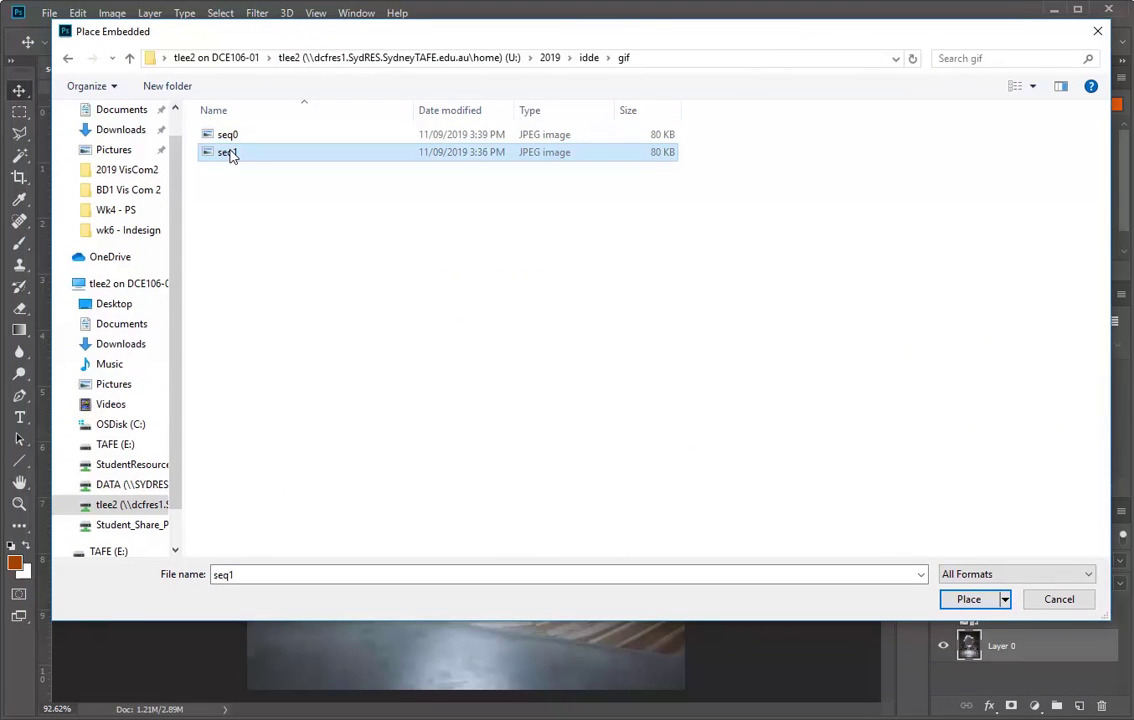
pyautogui.doubleClick(233, 156)
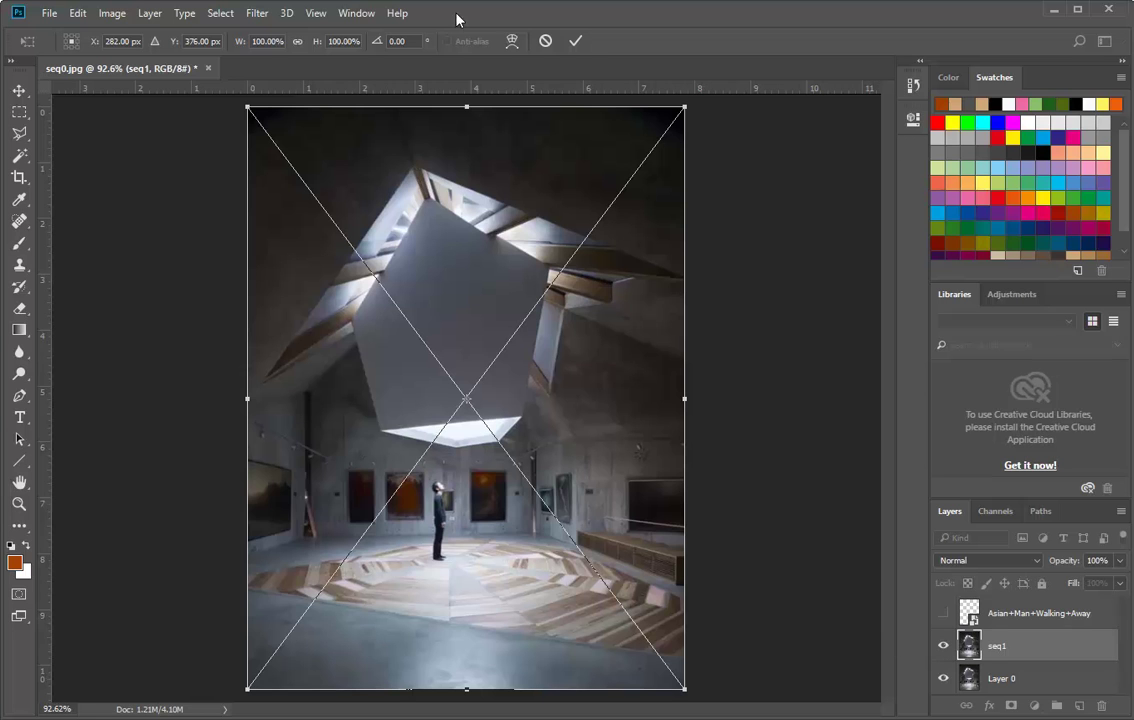
pyautogui.click(576, 41)
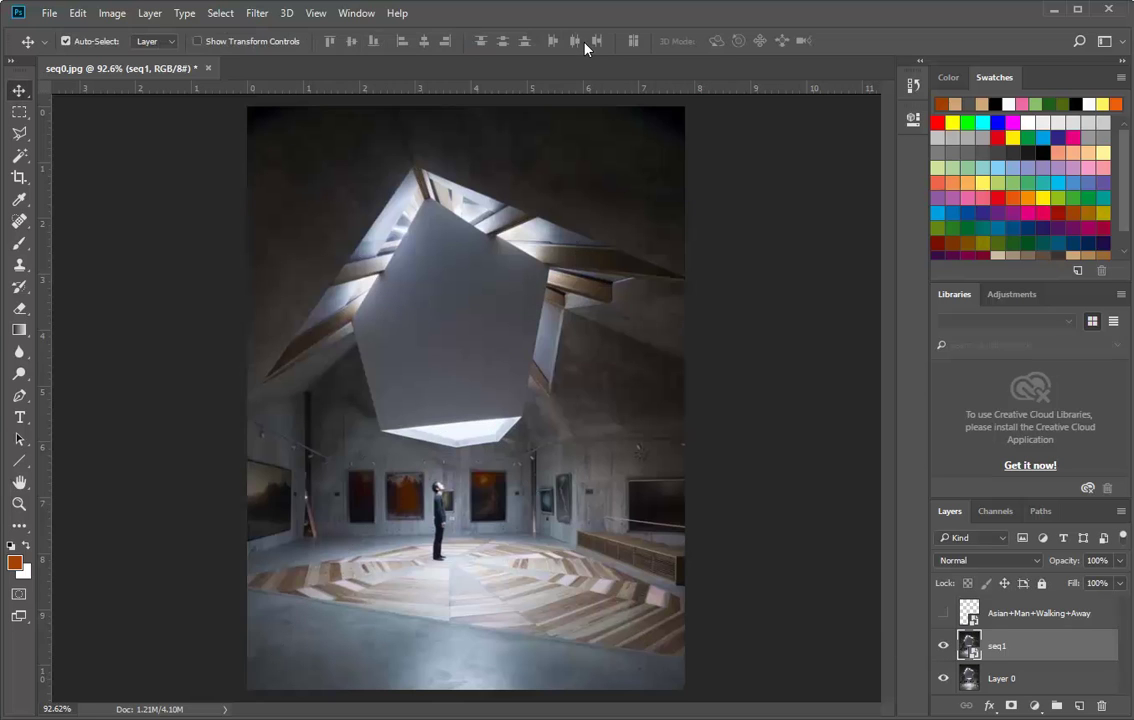
# Toggle the seq1 layer's visibility to compare the room with and without the standing man.
pyautogui.click(943, 650)
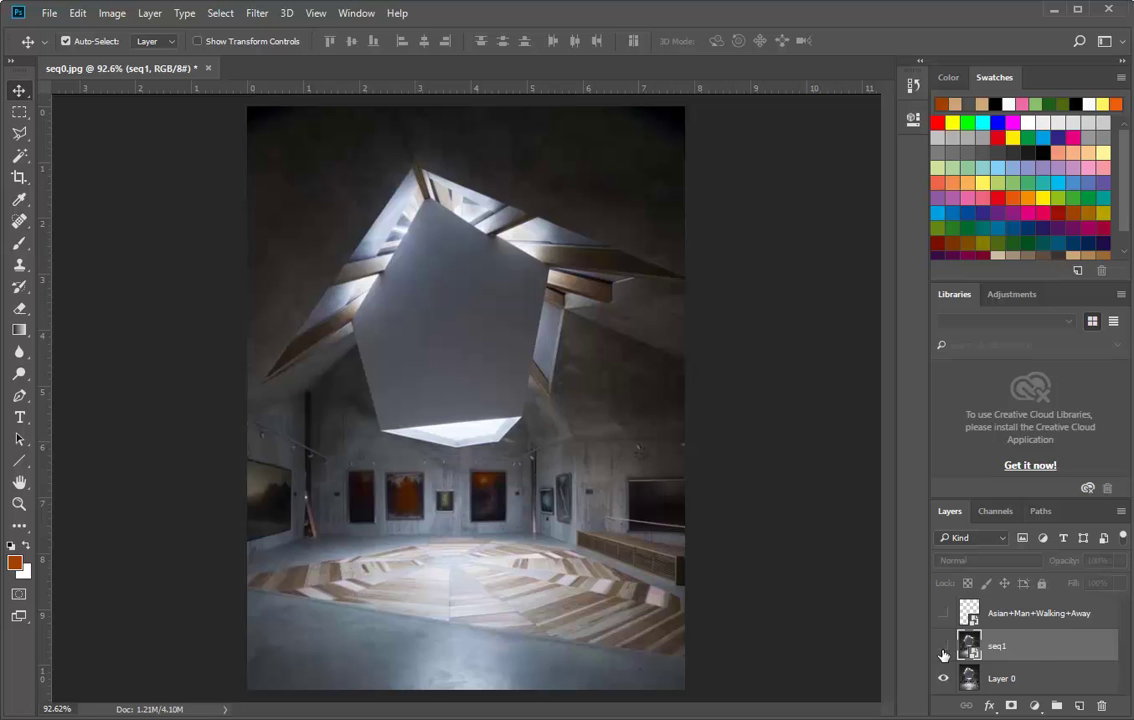
pyautogui.click(943, 650)
pyautogui.click(943, 650)
pyautogui.click(943, 650)
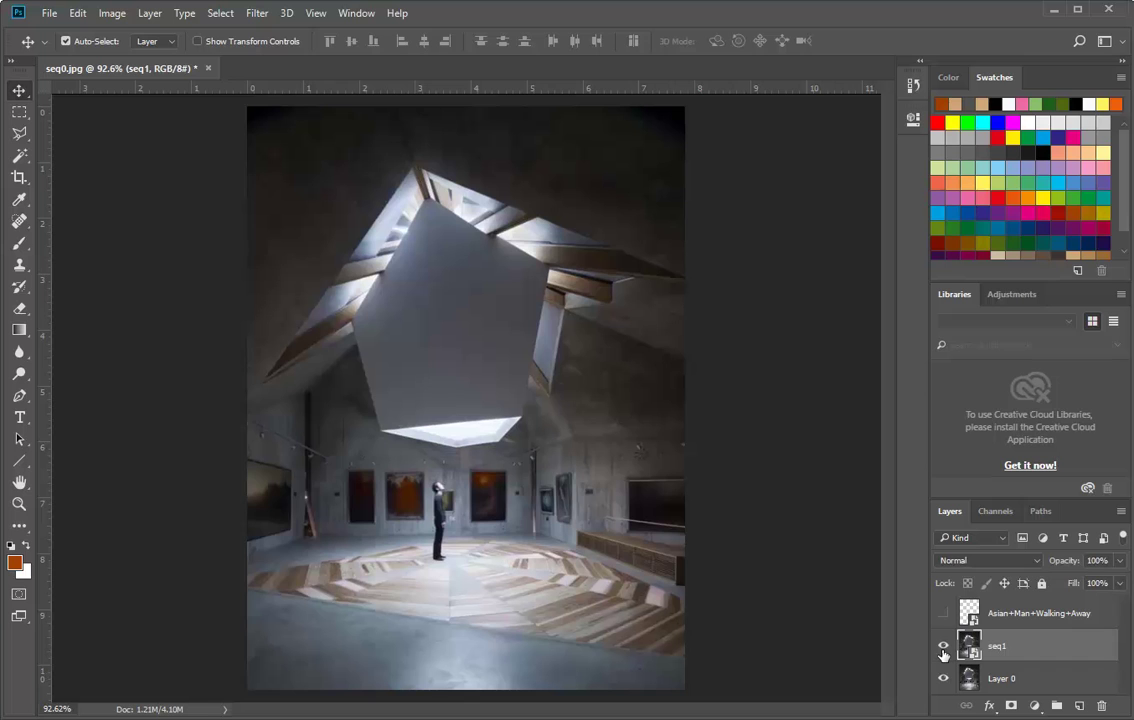
# Check the Asian+Man+Walking+Away and seq1 layers by toggling them, leaving both visible.
pyautogui.click(943, 613)
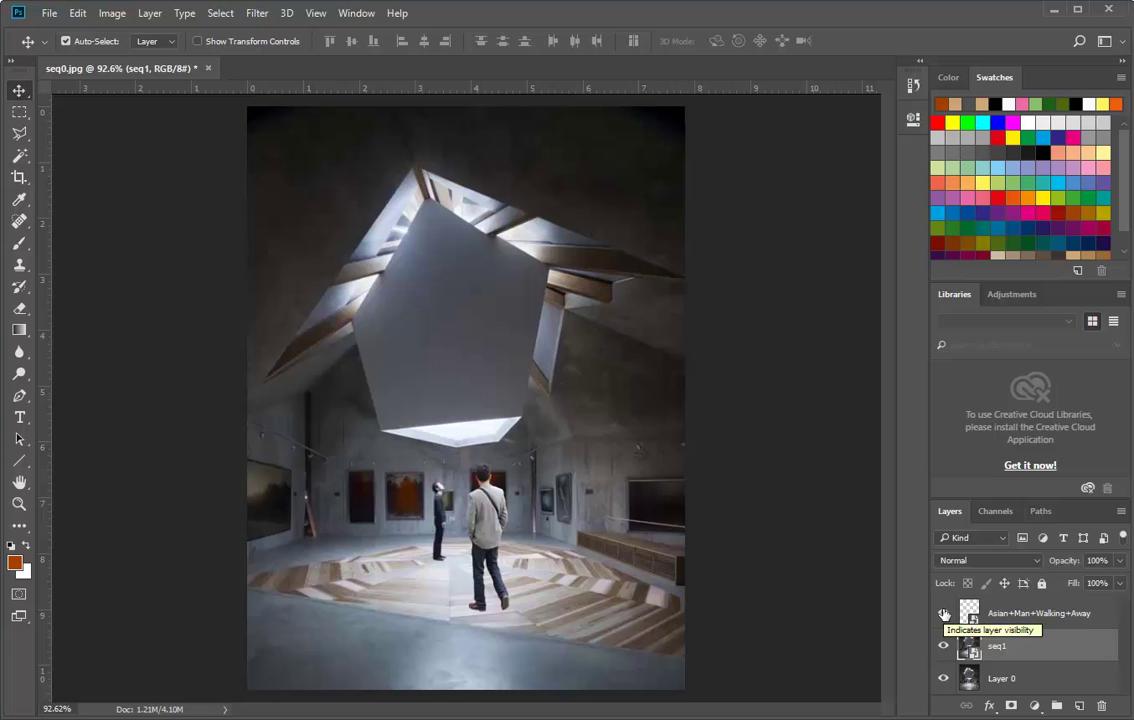
pyautogui.click(943, 613)
pyautogui.click(943, 647)
pyautogui.click(943, 647)
pyautogui.click(943, 613)
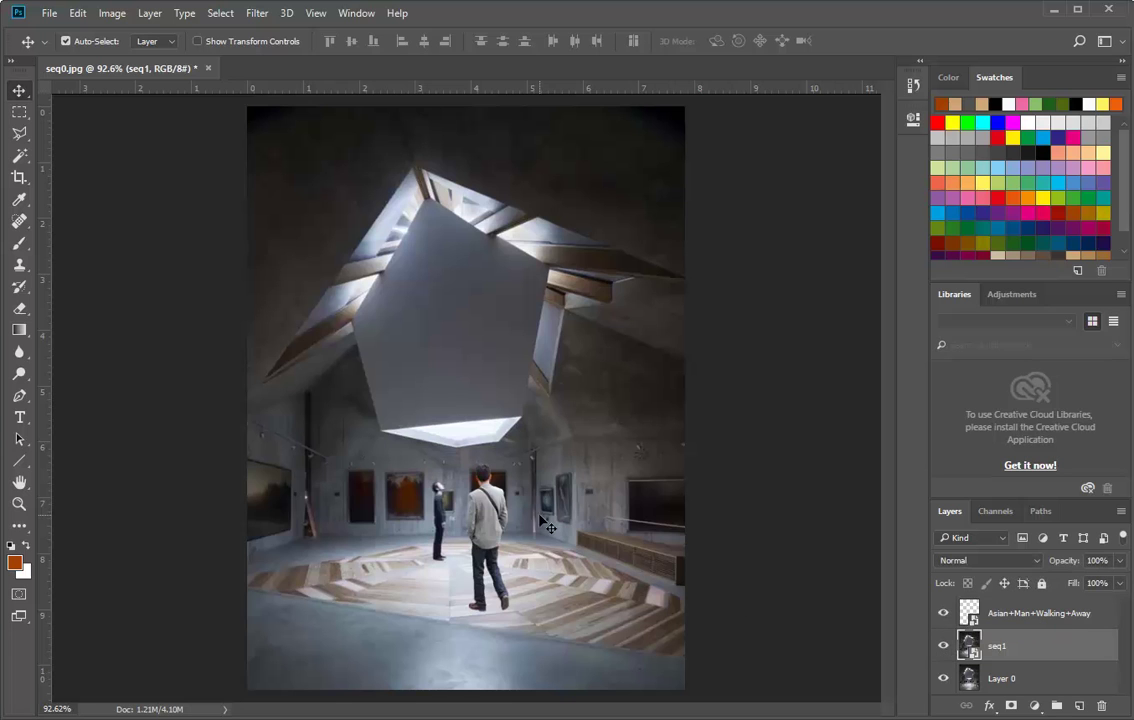
# Enlarge the walking man to about 2.6 × 3.1 in and place him in the foreground just right of the standing man.
pyautogui.moveTo(485, 533); pyautogui.dragTo(512, 565)
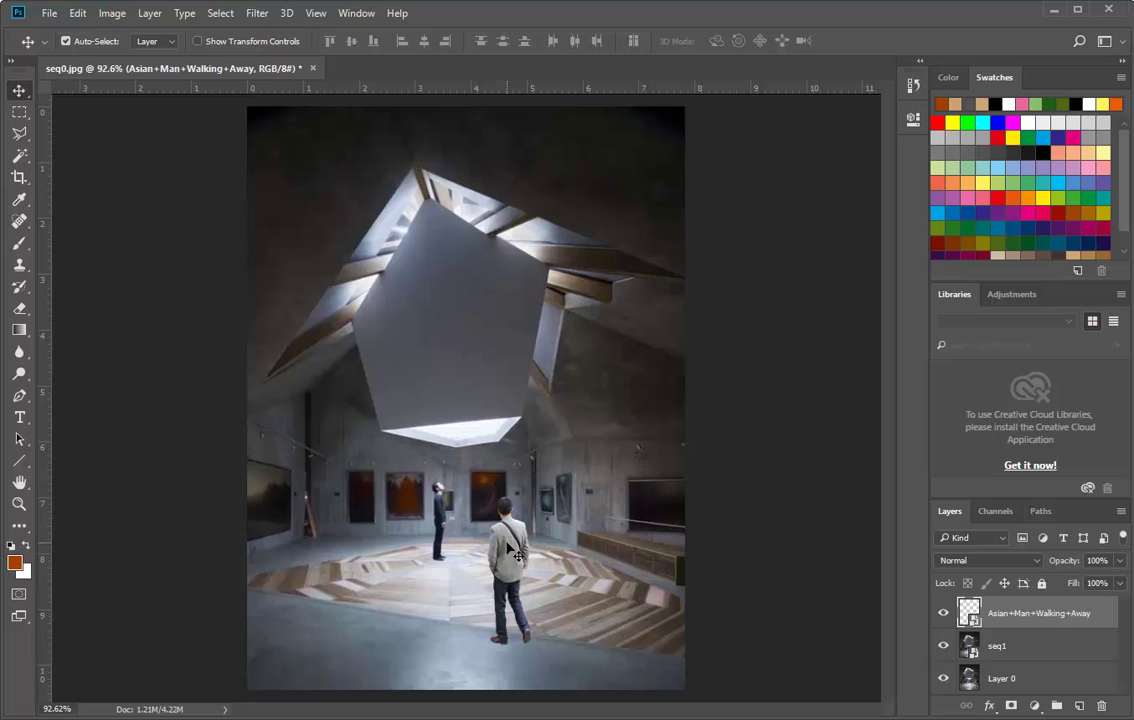
pyautogui.hotkey('ctrl', 't')
pyautogui.moveTo(578, 471)
pyautogui.mouseDown()
pyautogui.moveTo(568, 455)
pyautogui.moveTo(582, 463)
pyautogui.mouseUp()
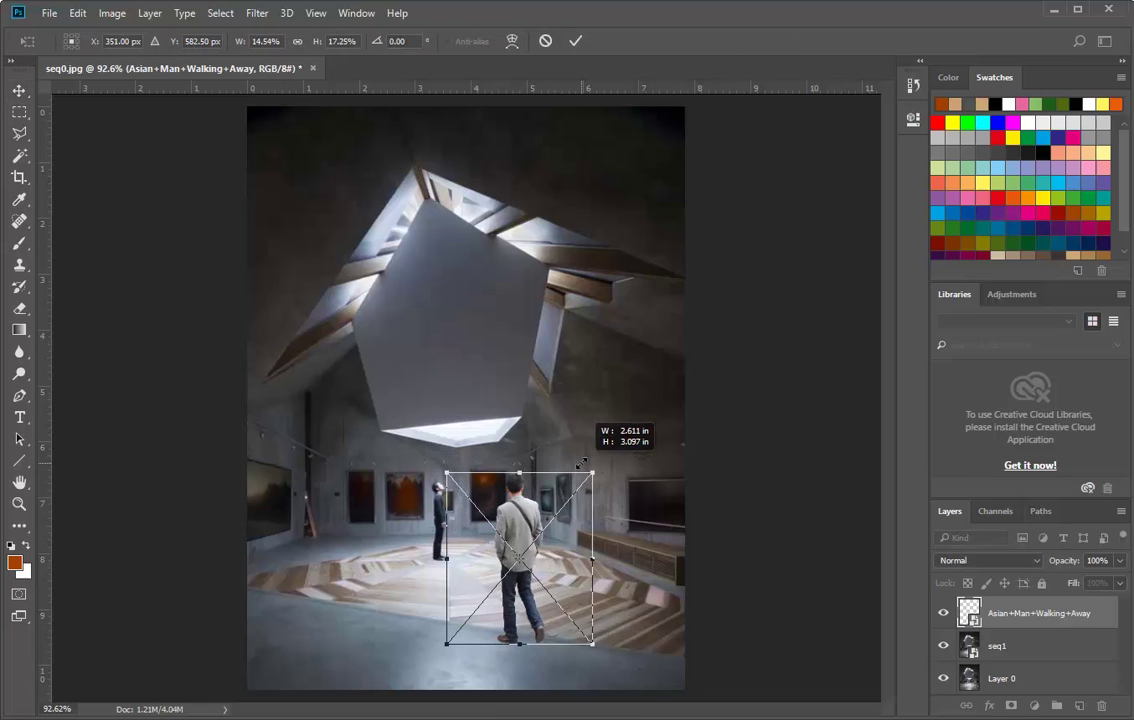
pyautogui.moveTo(514, 541); pyautogui.dragTo(489, 537)
pyautogui.press('Return')
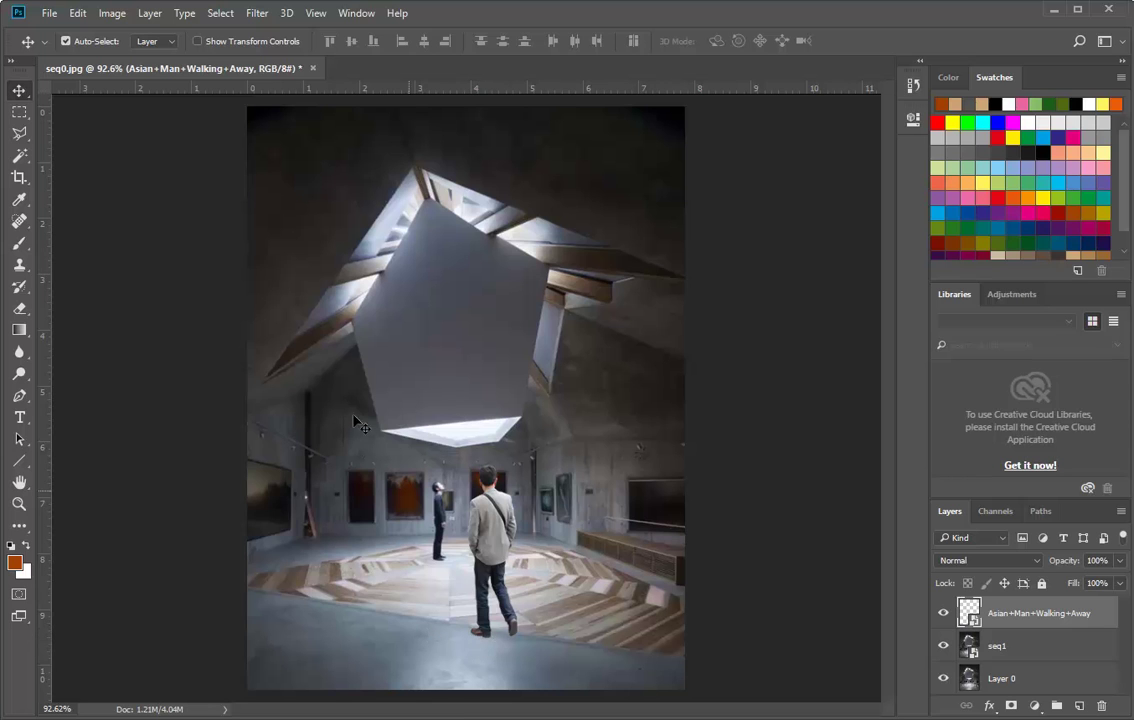
# Hide the Asian+Man+Walking+Away and seq1 layers so only Layer 0 shows.
pyautogui.click(943, 647)
pyautogui.click(943, 647)
pyautogui.click(943, 613)
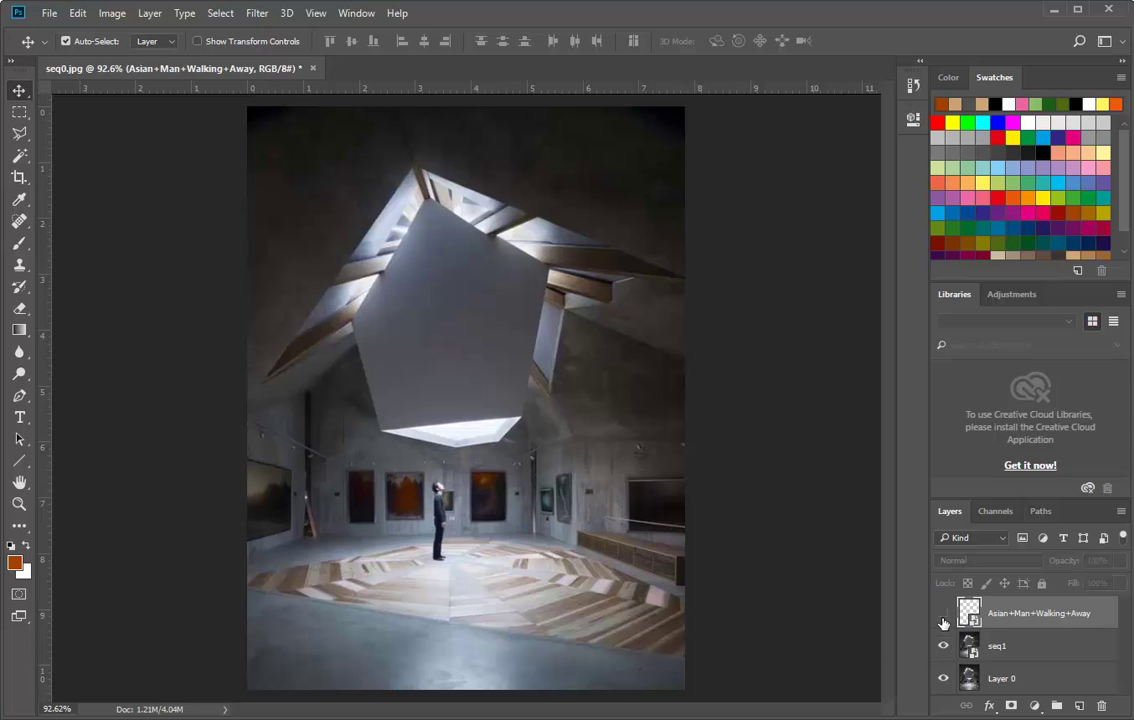
pyautogui.click(943, 647)
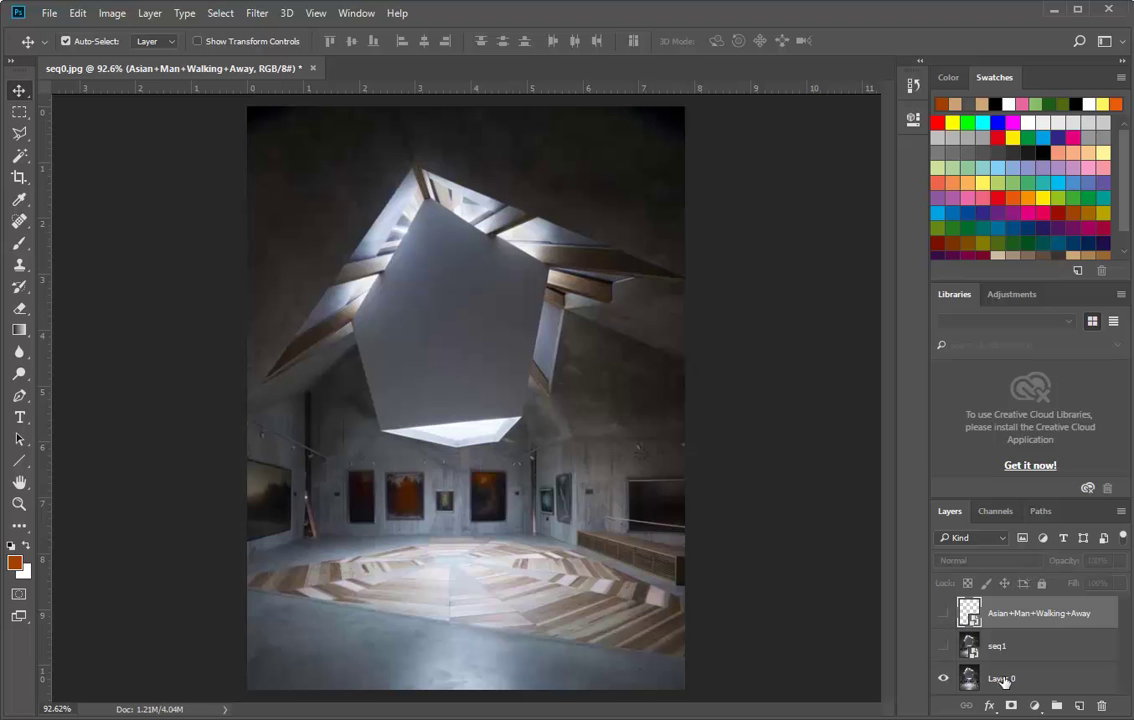
# Create a frame animation in the Timeline and convert it to a video timeline.
pyautogui.click(358, 13)
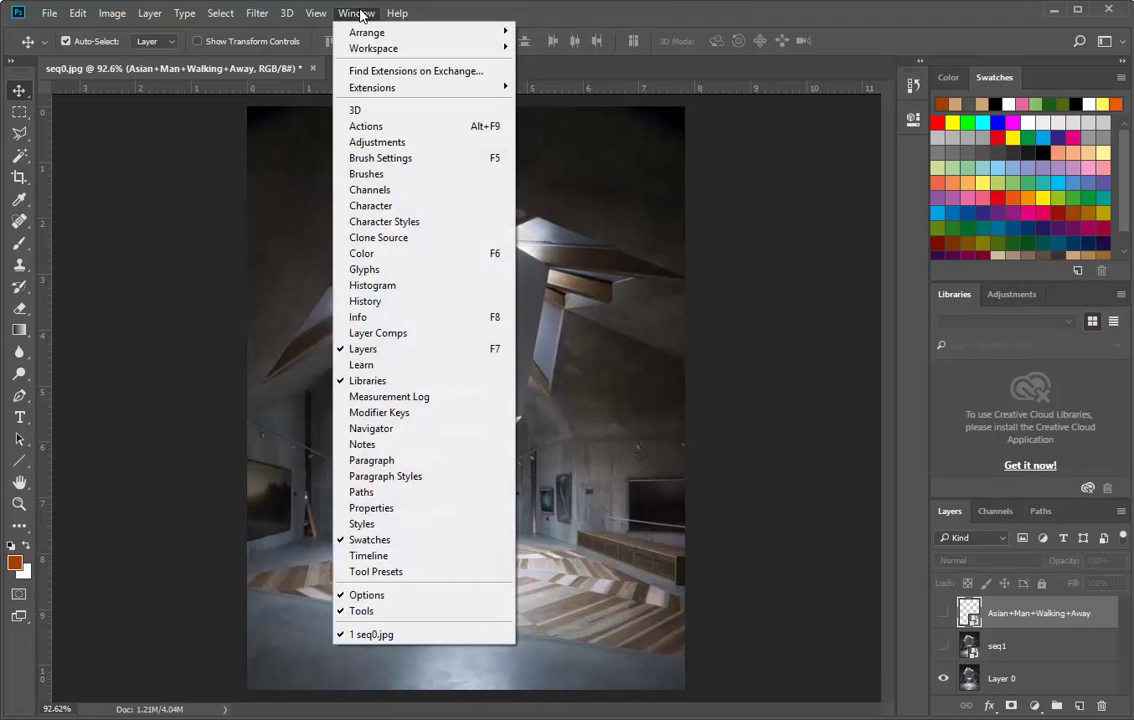
pyautogui.click(390, 561)
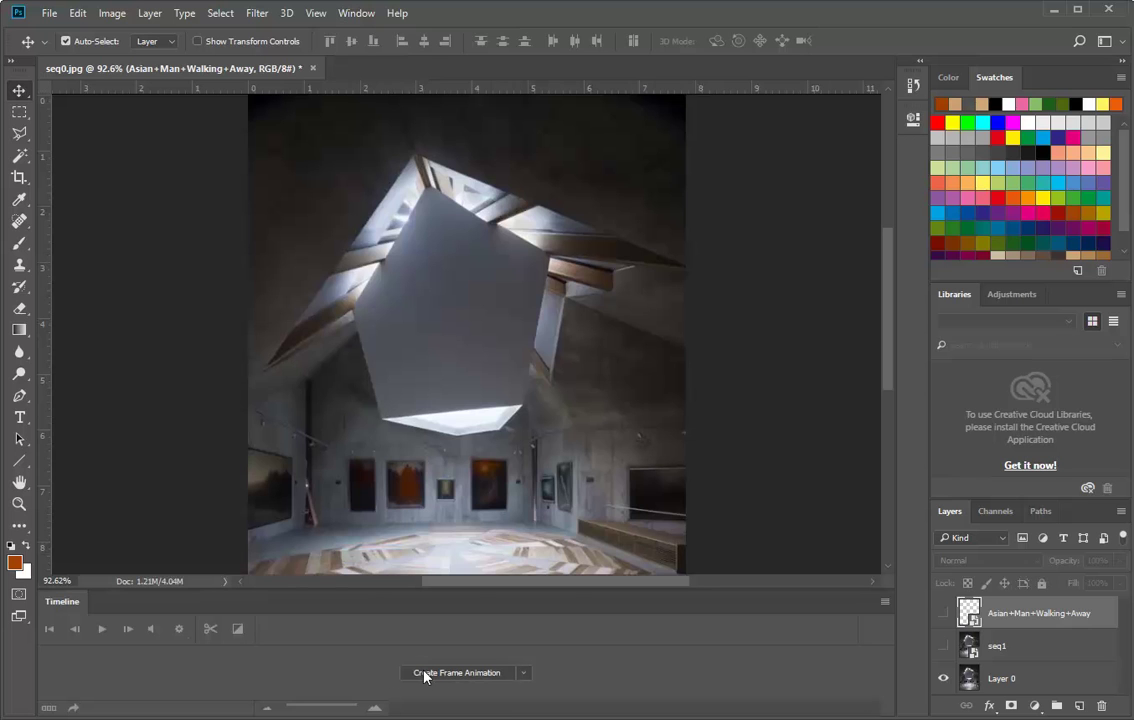
pyautogui.click(457, 673)
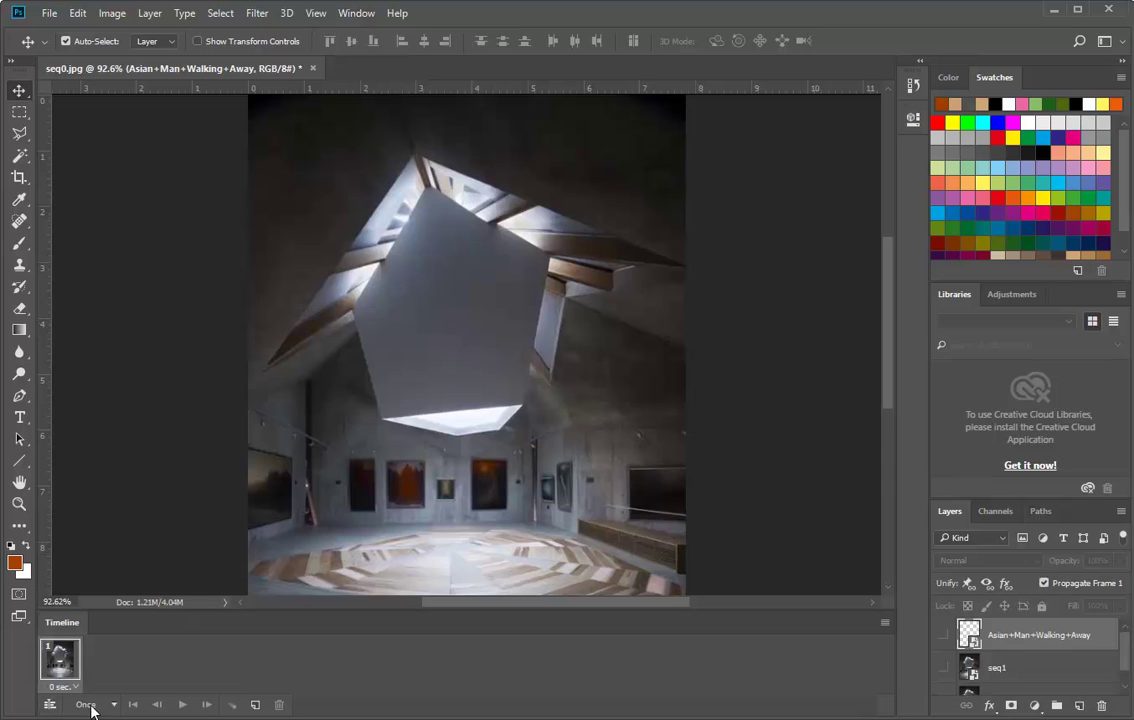
pyautogui.click(48, 708)
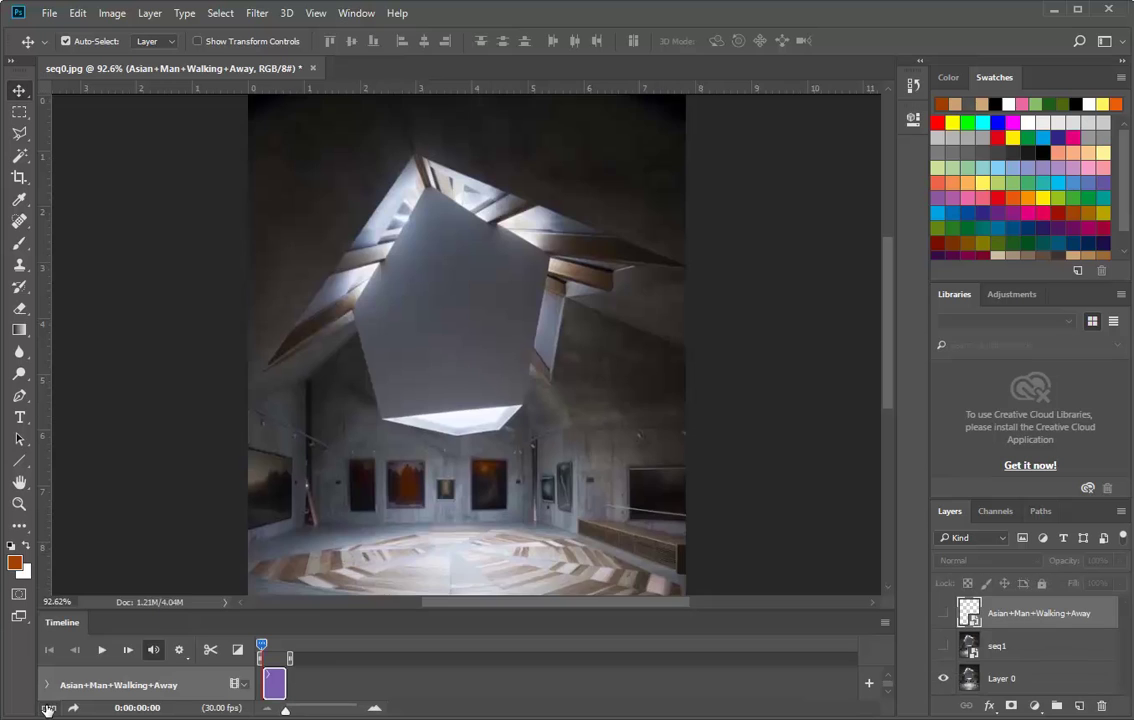
pyautogui.click(50, 707)
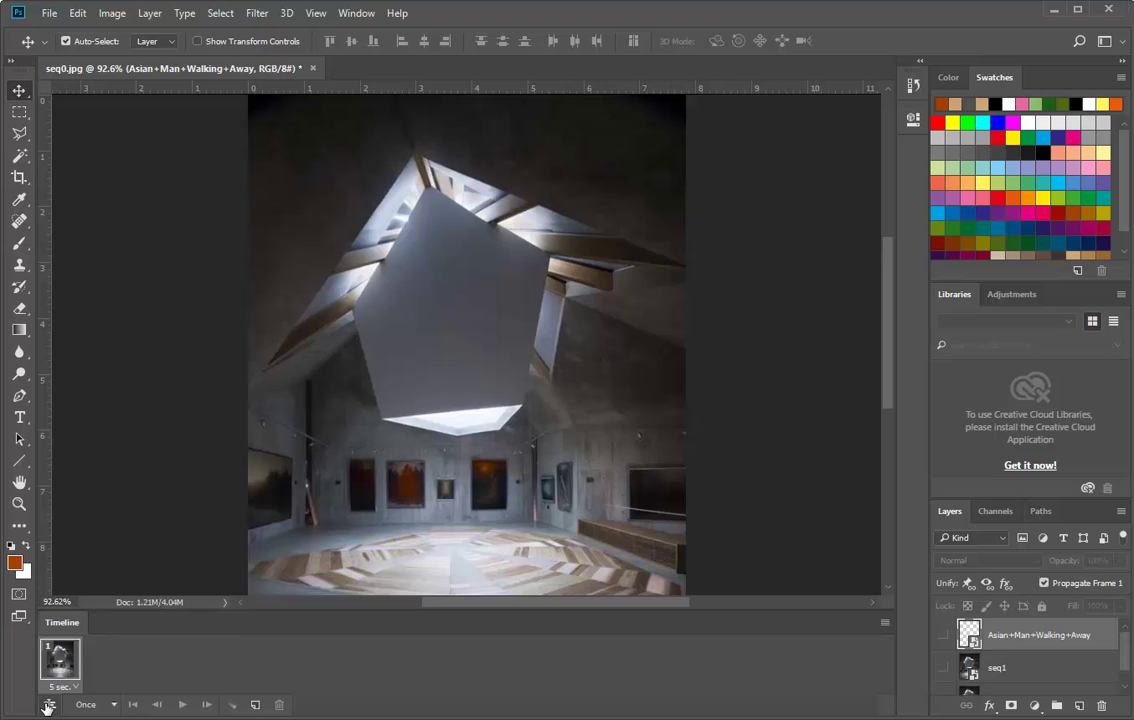
pyautogui.click(46, 706)
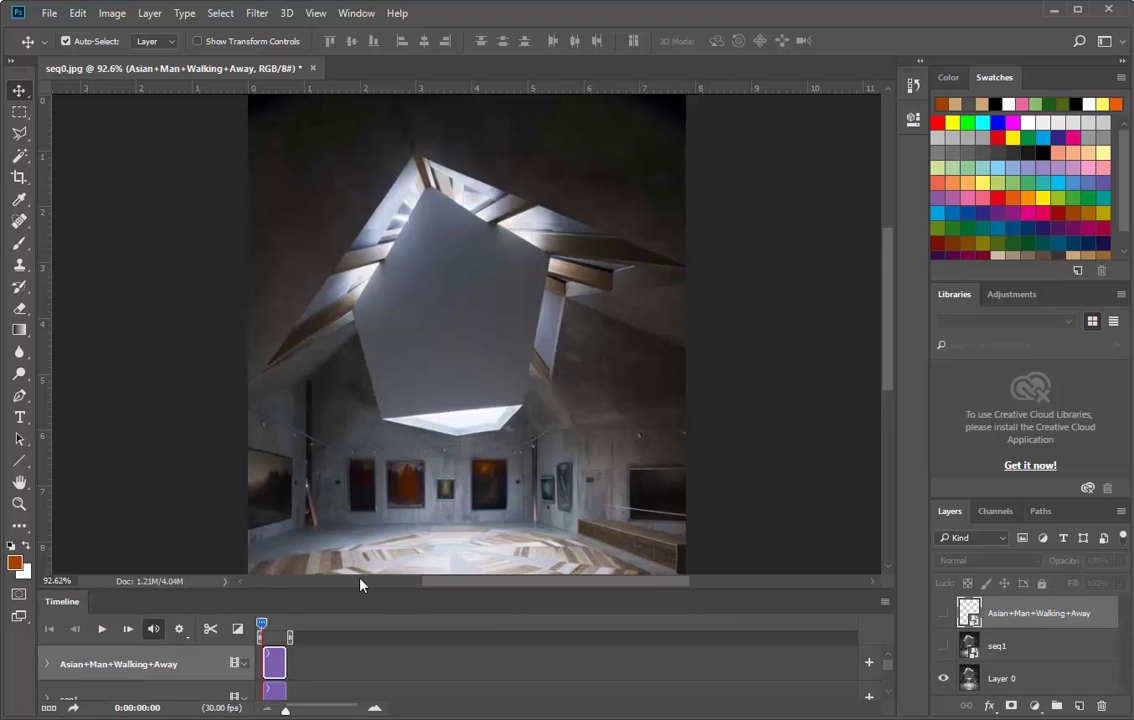
# Enlarge the Timeline area so that all three layer tracks and the audio track fit.
pyautogui.scroll(-1, 416, 674)
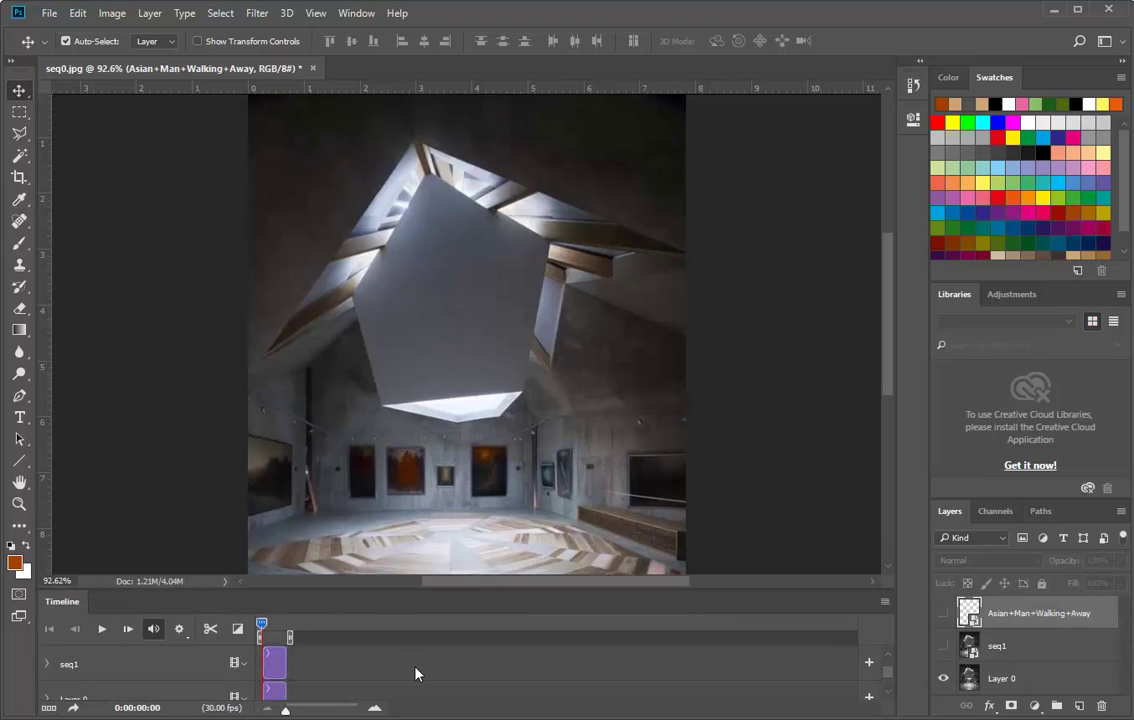
pyautogui.scroll(-1, 416, 674)
pyautogui.moveTo(400, 590); pyautogui.dragTo(403, 489)
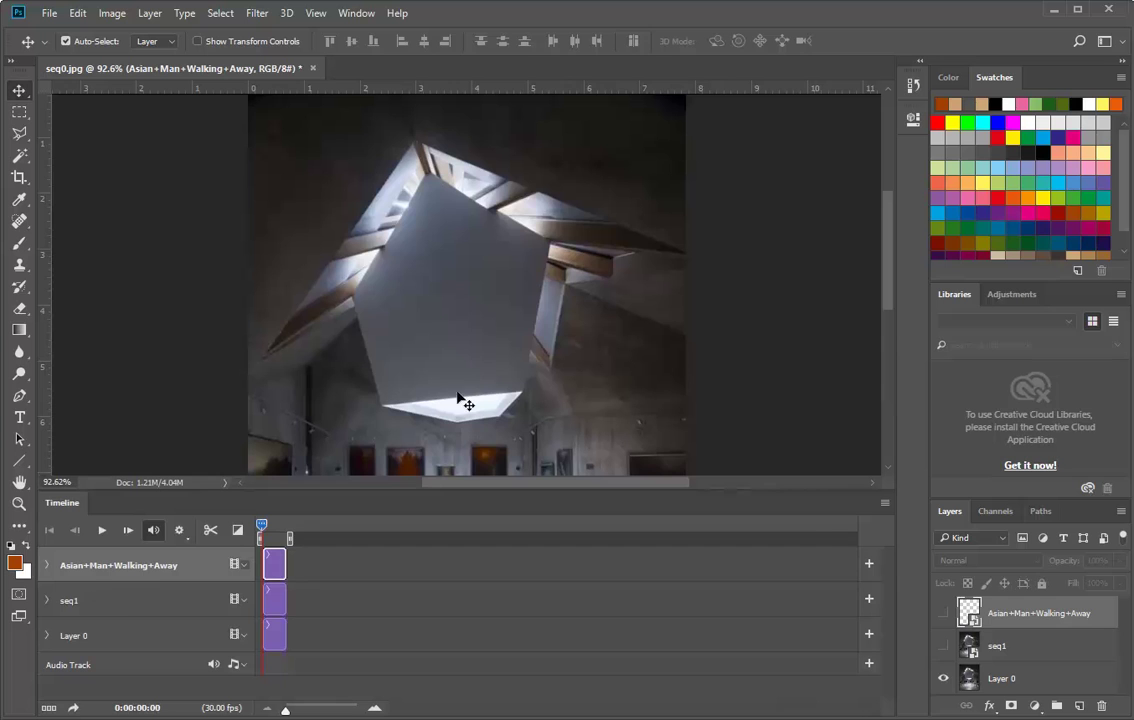
# Make the seq1 and Asian+Man+Walking+Away layers visible again.
pyautogui.scroll(-5, 290, 366)
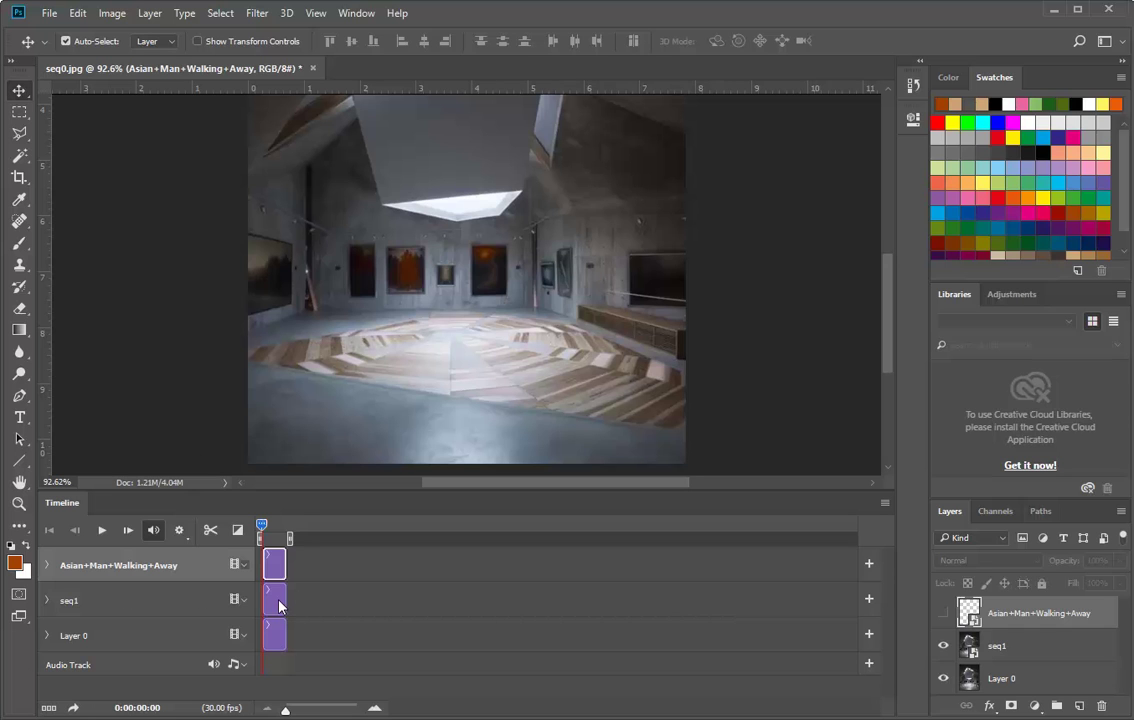
pyautogui.click(943, 614)
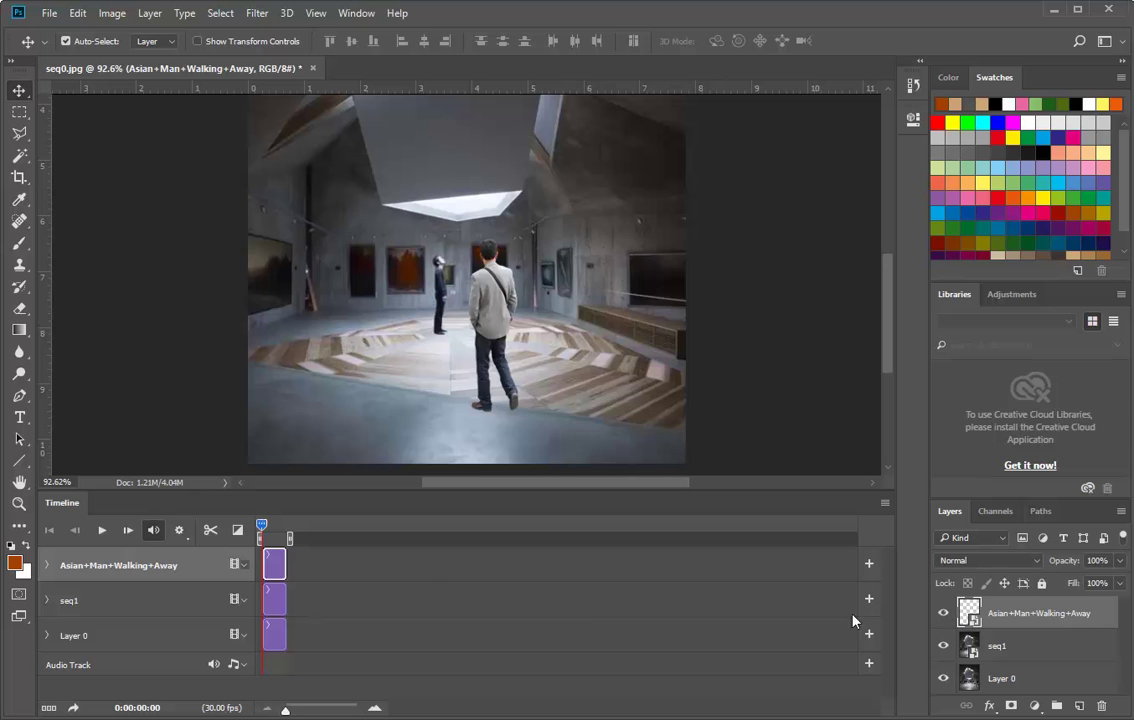
# Stagger the clips by moving seq1 to start at about 27 s and Asian+Man+Walking+Away at about 55 s.
pyautogui.moveTo(276, 602); pyautogui.dragTo(409, 599)
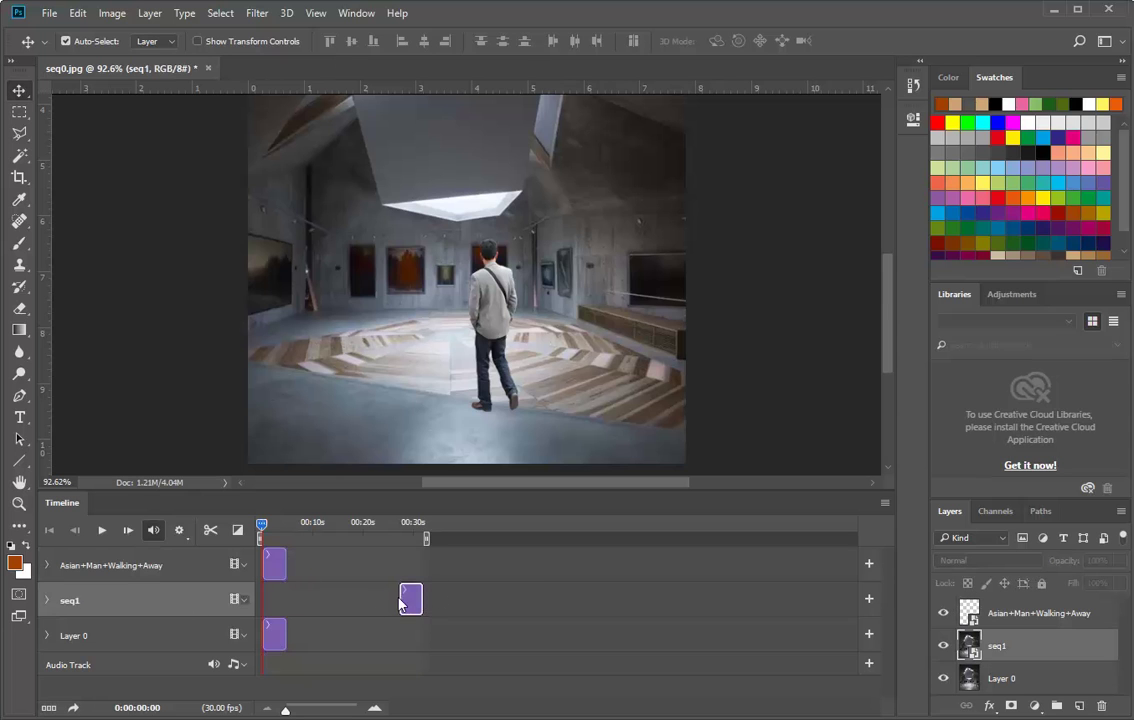
pyautogui.moveTo(276, 564); pyautogui.dragTo(553, 567)
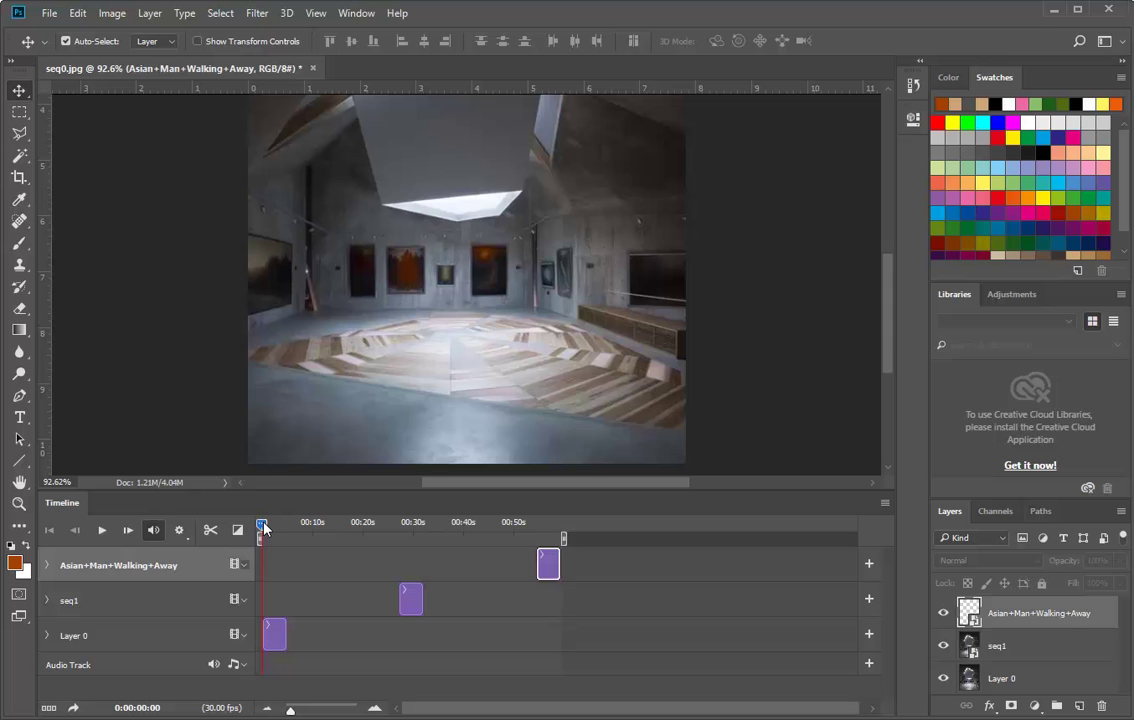
# Scrub the playhead through the Layer 0 clip to 2 seconds and try to extend the work area's end.
pyautogui.moveTo(263, 529); pyautogui.dragTo(263, 529)
pyautogui.moveTo(262, 528)
pyautogui.mouseDown()
pyautogui.moveTo(306, 528)
pyautogui.moveTo(256, 528)
pyautogui.moveTo(273, 524)
pyautogui.mouseUp()
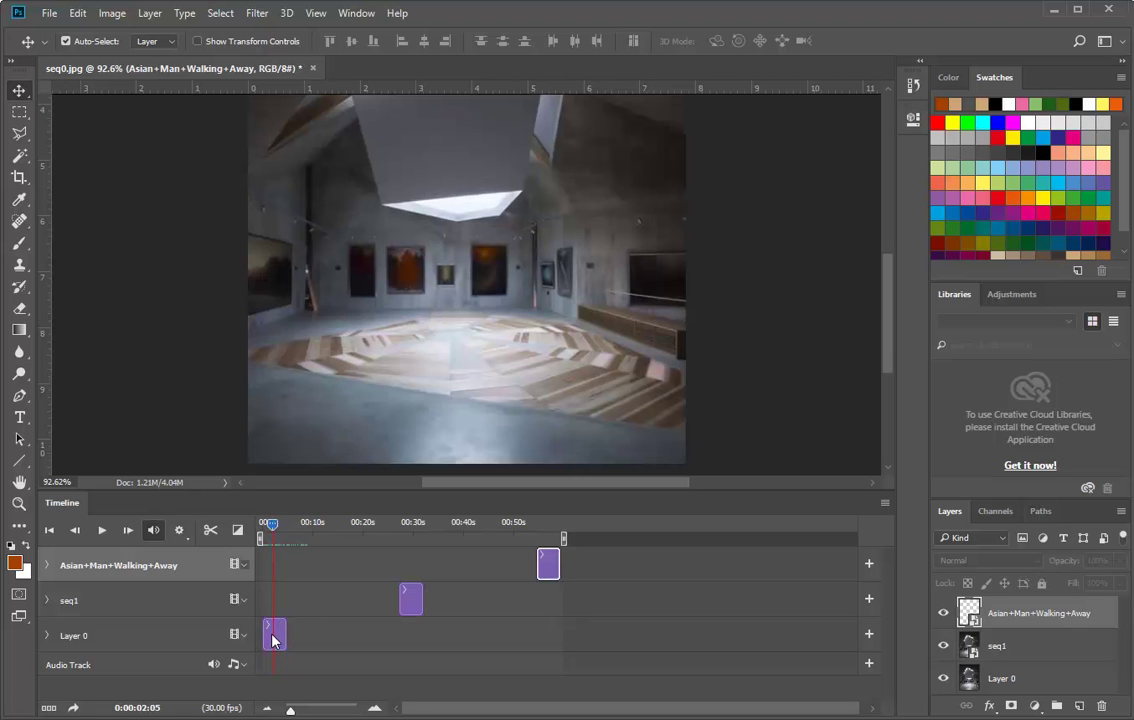
pyautogui.moveTo(272, 524)
pyautogui.mouseDown()
pyautogui.moveTo(303, 525)
pyautogui.moveTo(263, 527)
pyautogui.moveTo(293, 527)
pyautogui.moveTo(274, 527)
pyautogui.moveTo(275, 539)
pyautogui.mouseUp()
pyautogui.moveTo(565, 539); pyautogui.dragTo(648, 545)
pyautogui.click(180, 531)
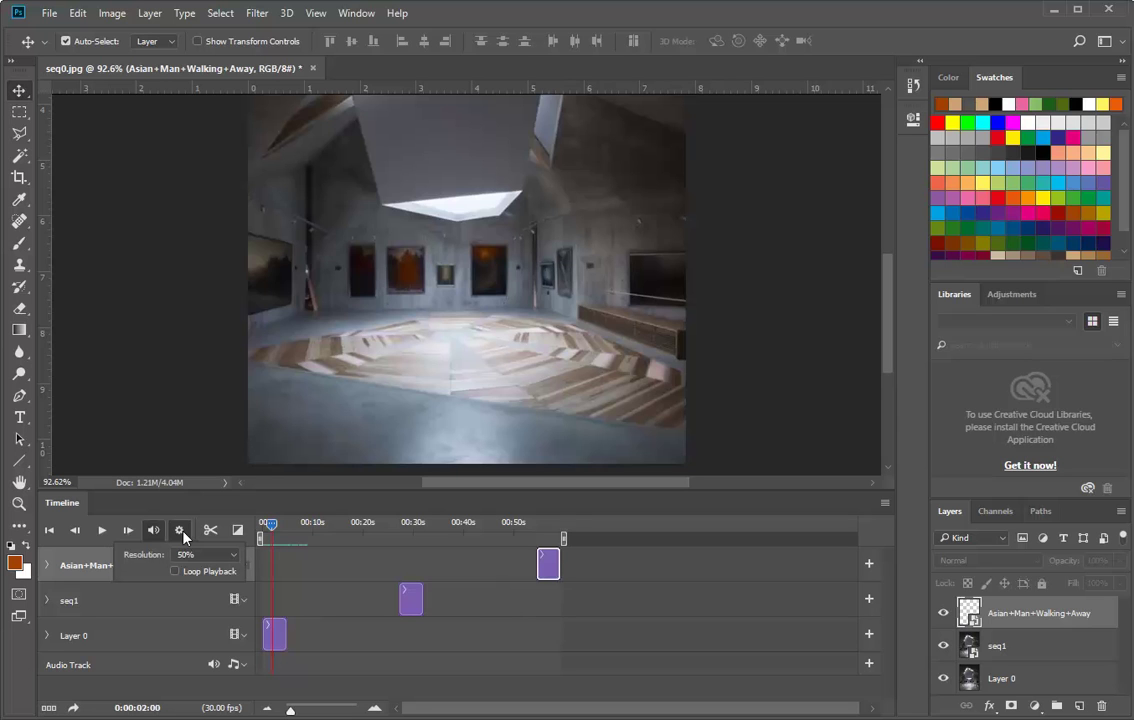
pyautogui.click(183, 536)
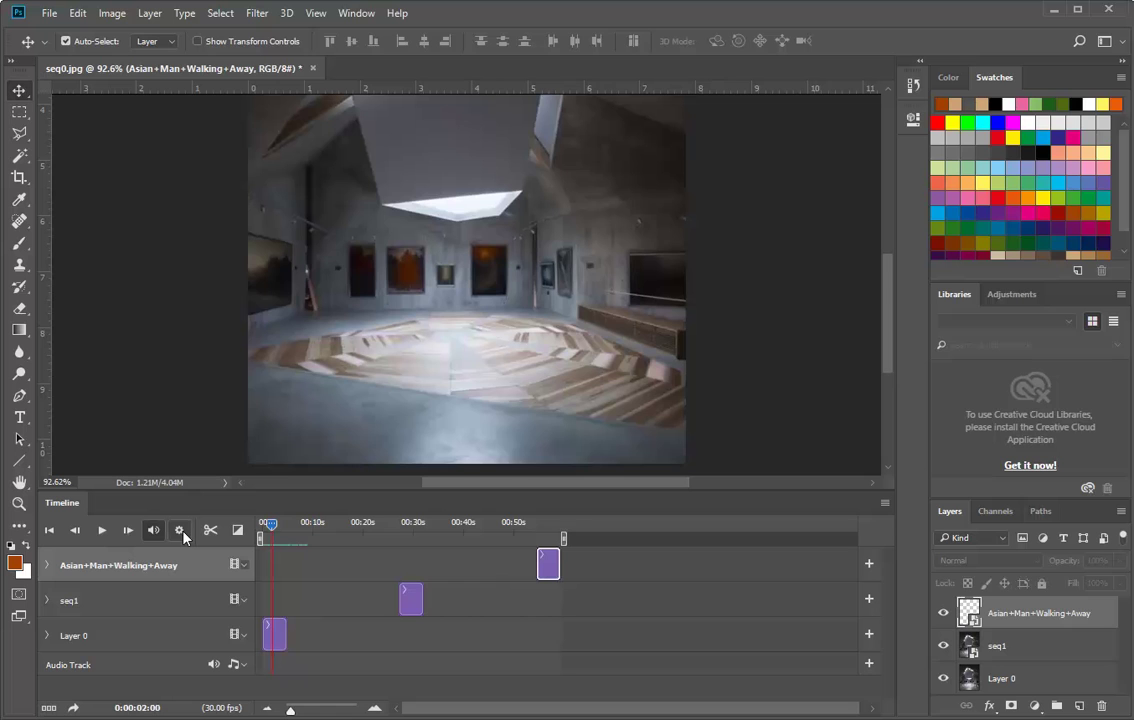
pyautogui.click(181, 533)
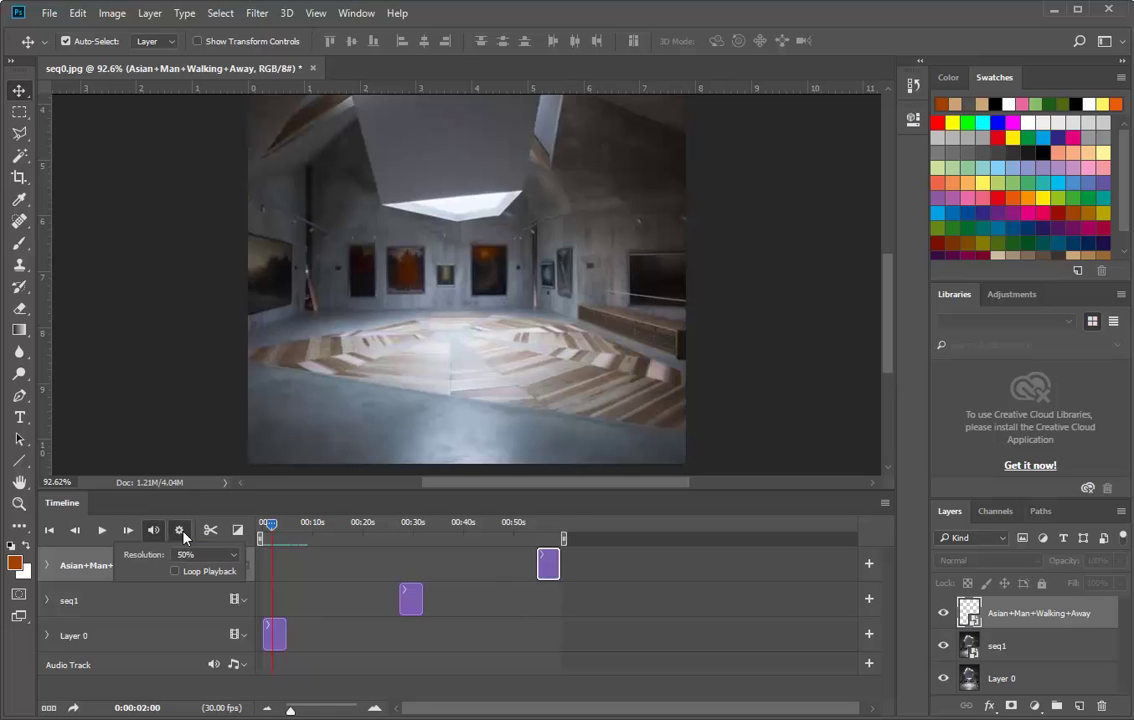
pyautogui.click(183, 537)
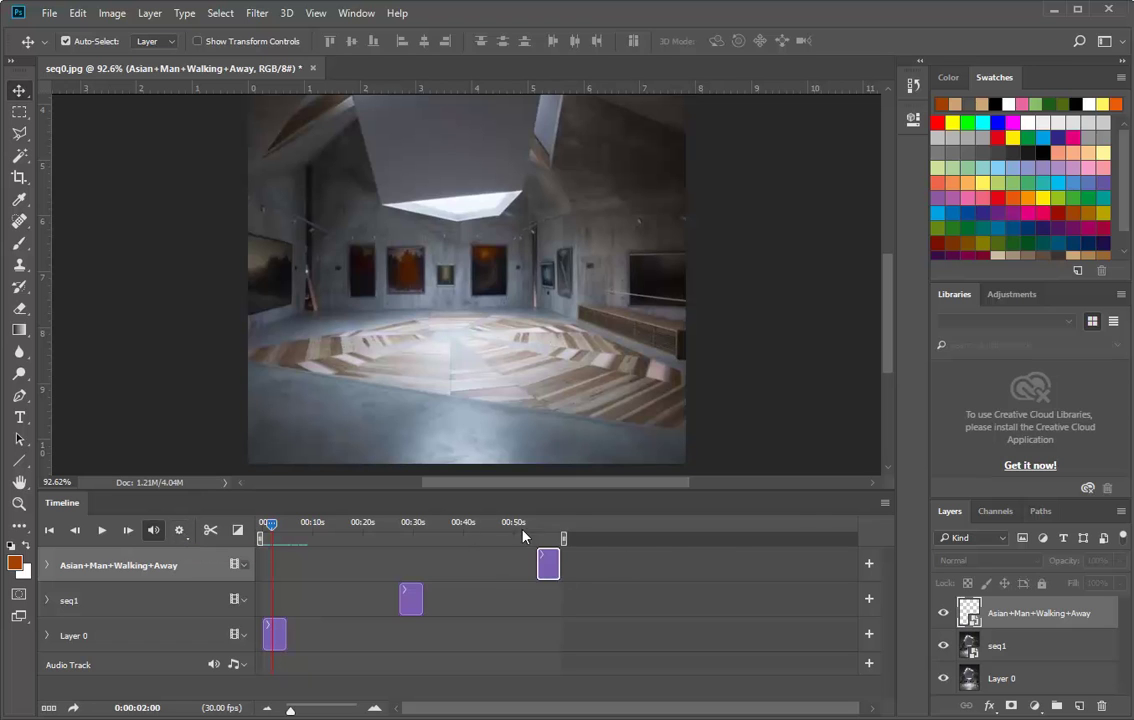
# Shorten the work area to end at about 20 s and turn on looped playback, keeping the preview resolution at 50%.
pyautogui.click(883, 505)
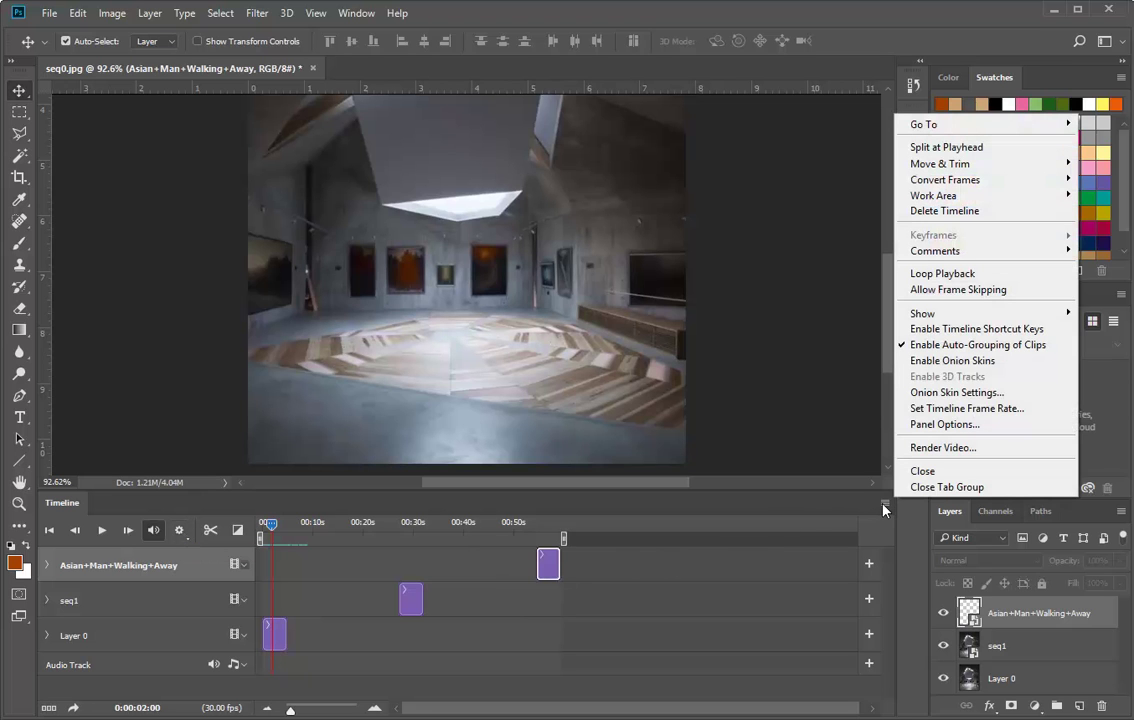
pyautogui.click(847, 509)
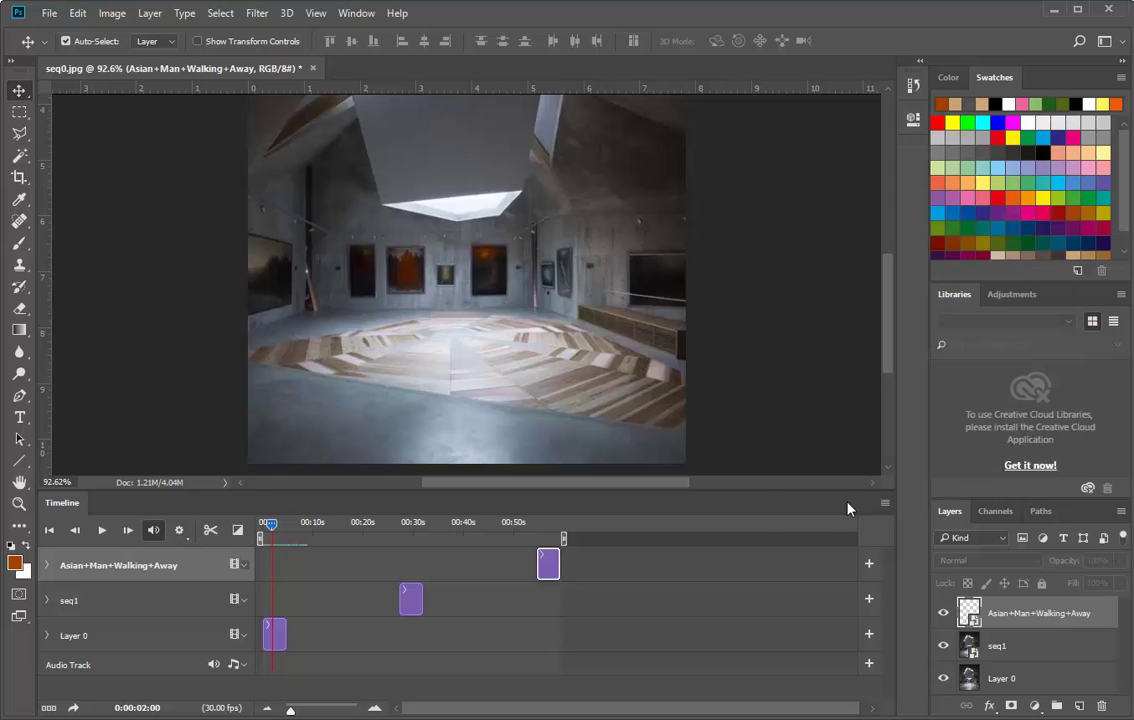
pyautogui.moveTo(562, 538); pyautogui.dragTo(364, 539)
pyautogui.click(180, 531)
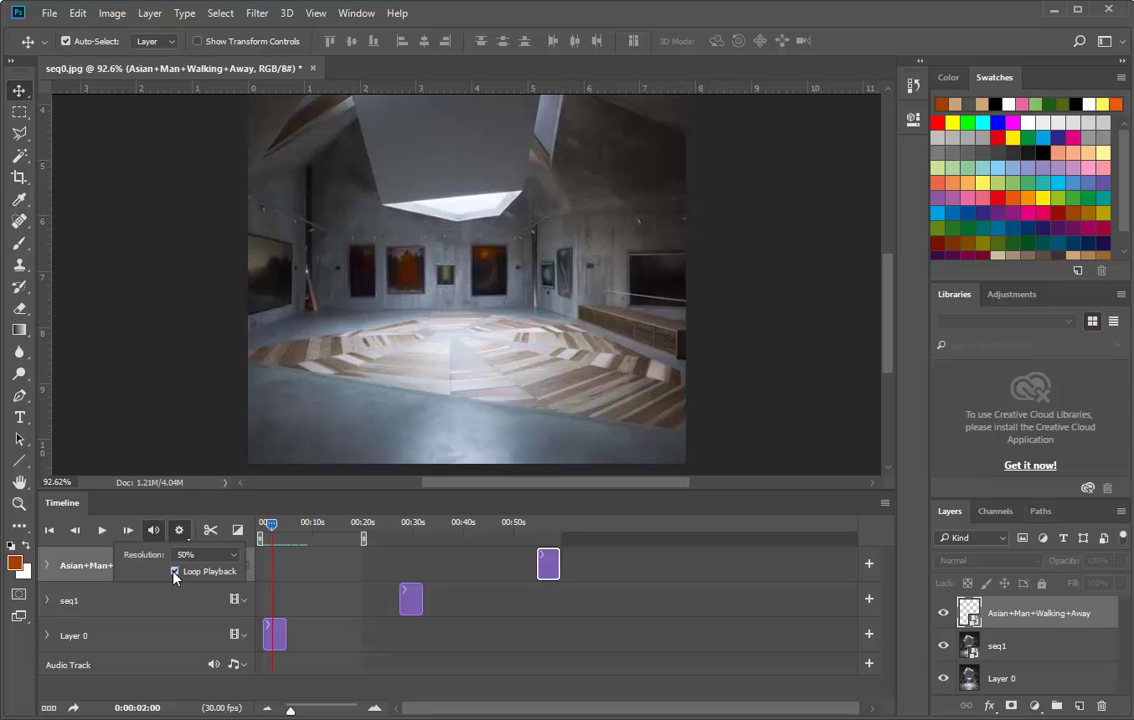
pyautogui.click(234, 556)
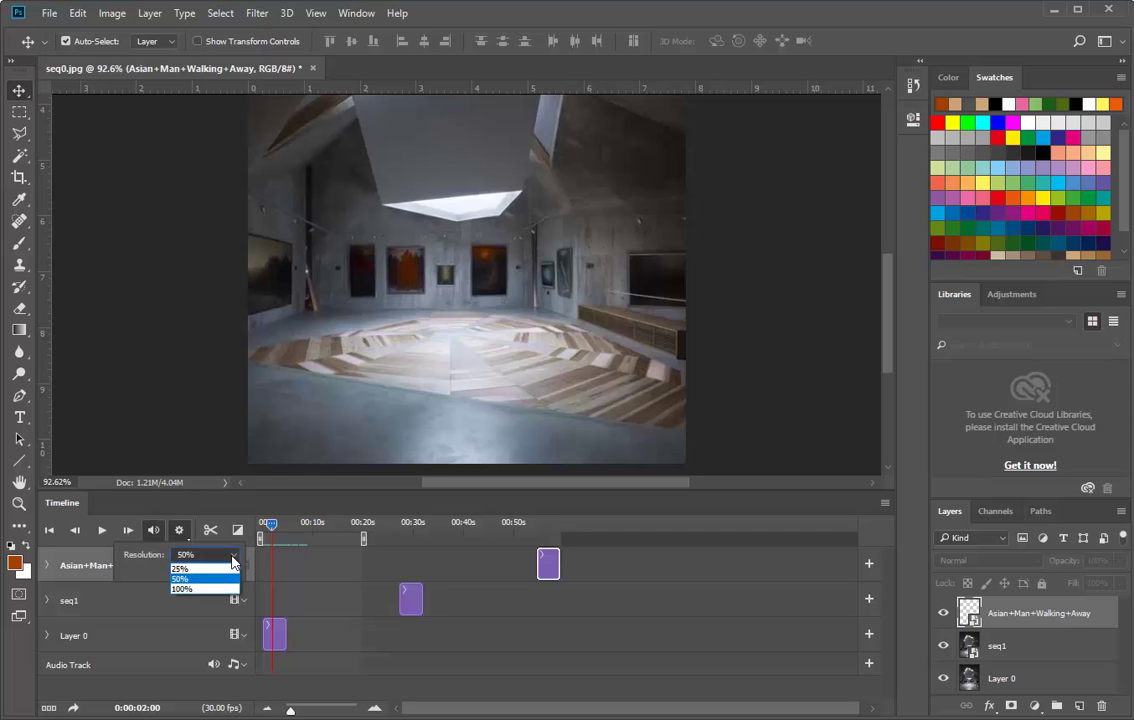
pyautogui.click(233, 560)
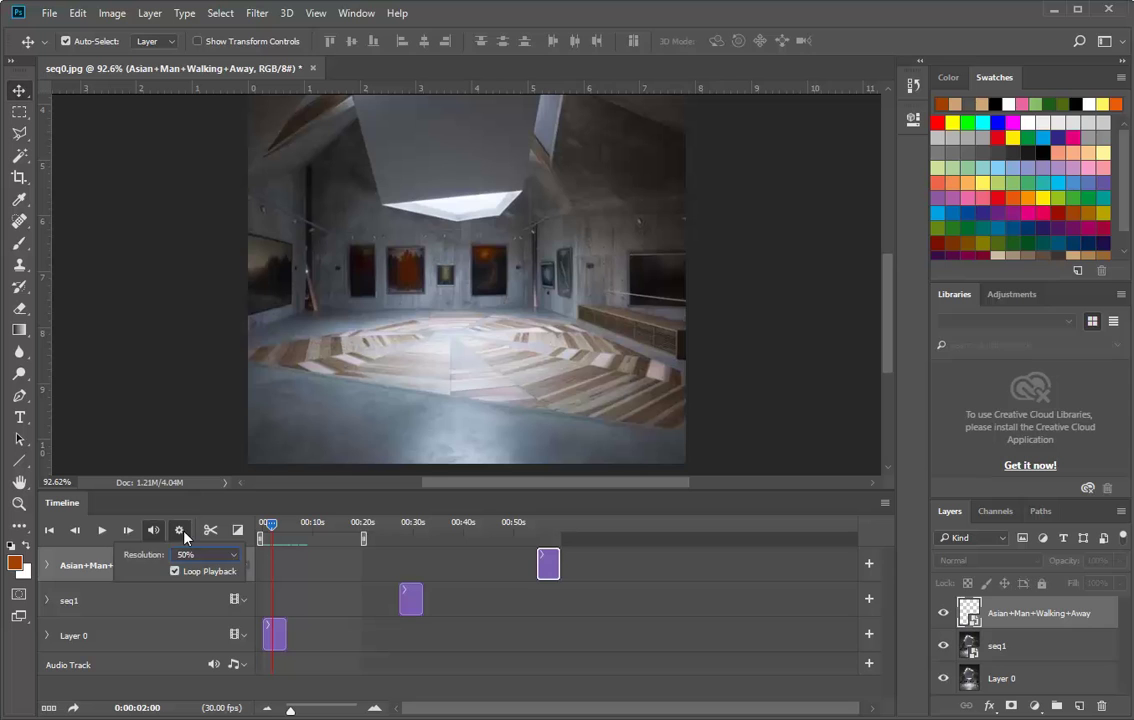
pyautogui.click(181, 577)
pyautogui.click(178, 532)
pyautogui.click(179, 531)
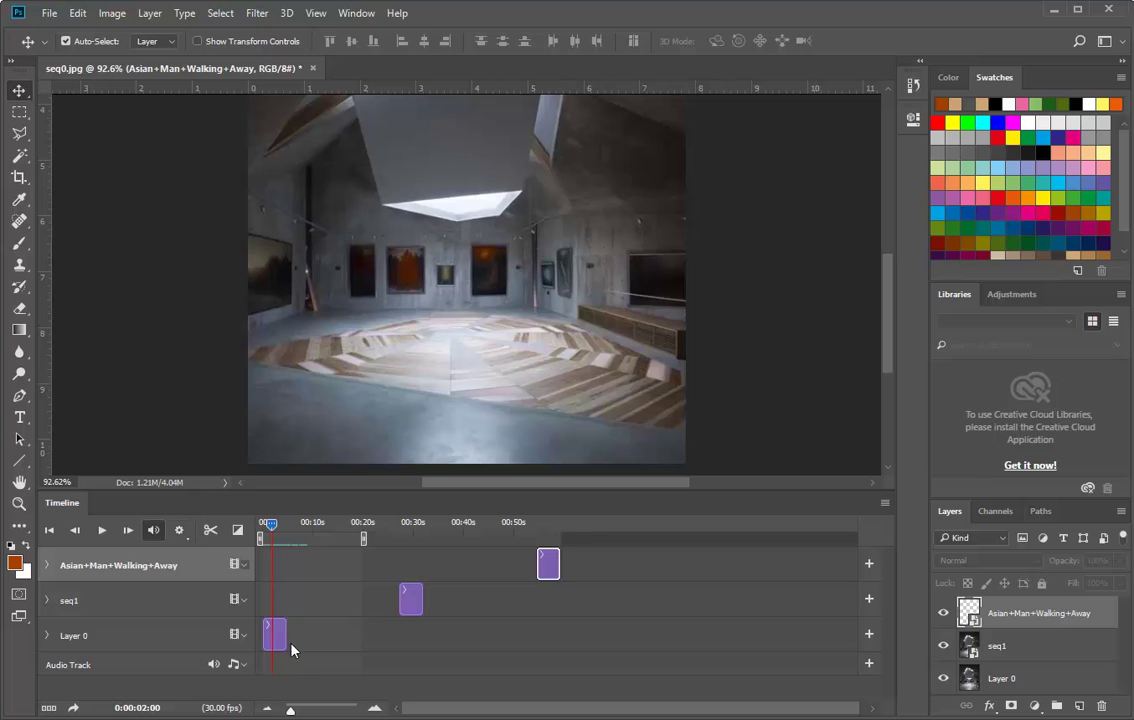
# Extend the Layer 0 clip to about 22 s, run seq1 from about 4 s to 22 s, and end the work area at about 23 s.
pyautogui.moveTo(281, 635); pyautogui.dragTo(360, 631)
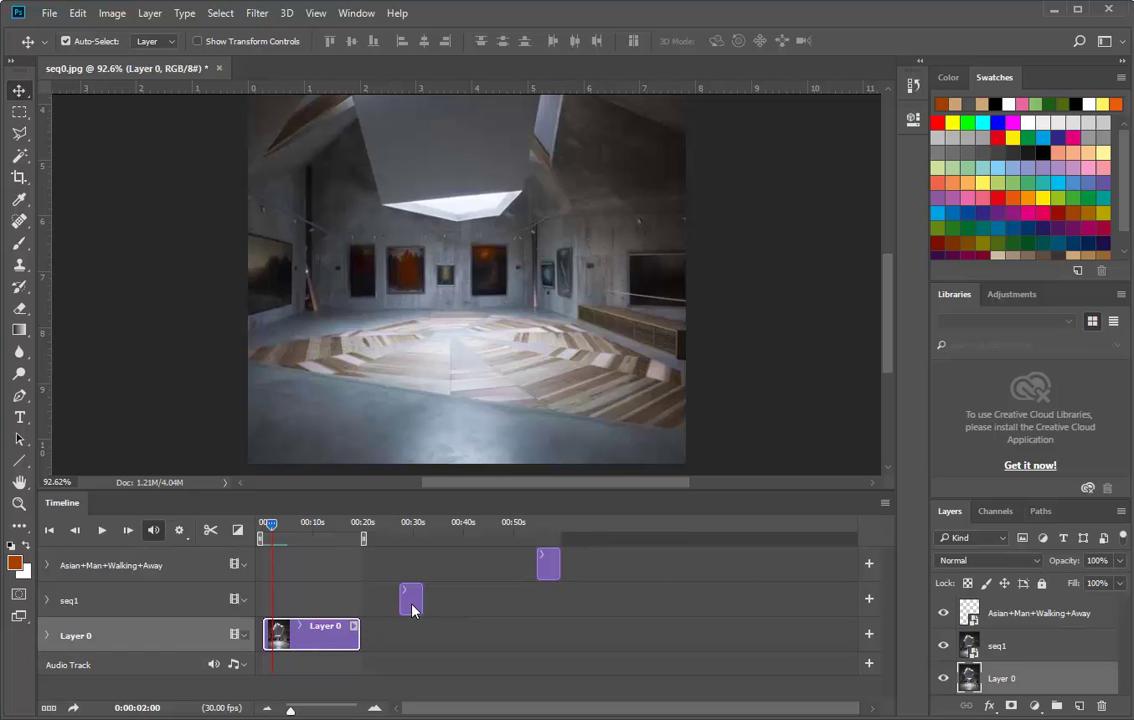
pyautogui.moveTo(405, 601); pyautogui.dragTo(294, 602)
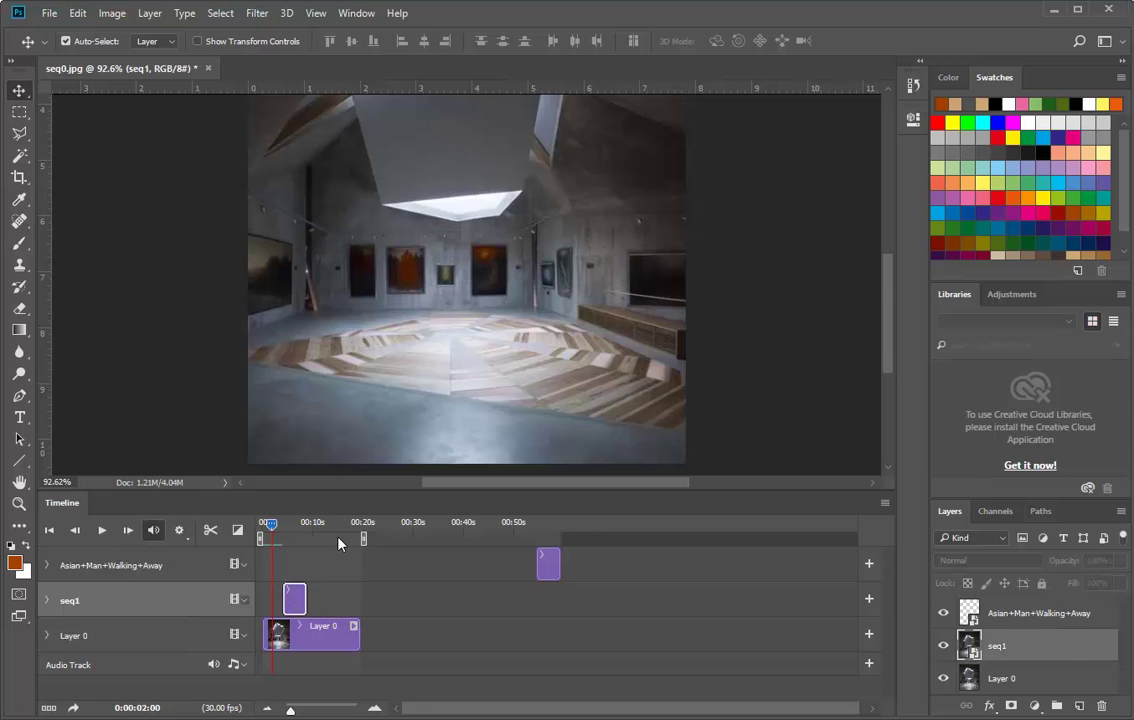
pyautogui.moveTo(363, 537); pyautogui.dragTo(413, 537)
pyautogui.moveTo(412, 538); pyautogui.dragTo(376, 540)
pyautogui.click(292, 599)
pyautogui.moveTo(303, 600); pyautogui.dragTo(371, 636)
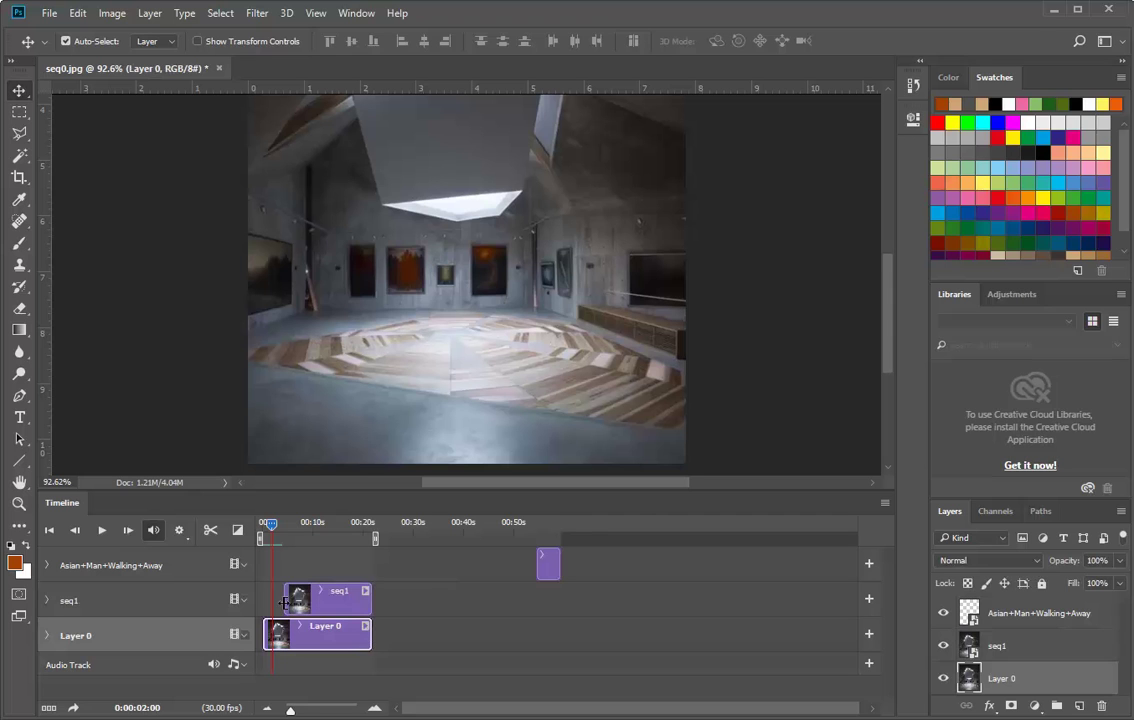
# Set seq1 to run from about 6 s to 24 s and Asian+Man+Walking+Away from about 15 s to 24 s.
pyautogui.moveTo(284, 601); pyautogui.dragTo(291, 601)
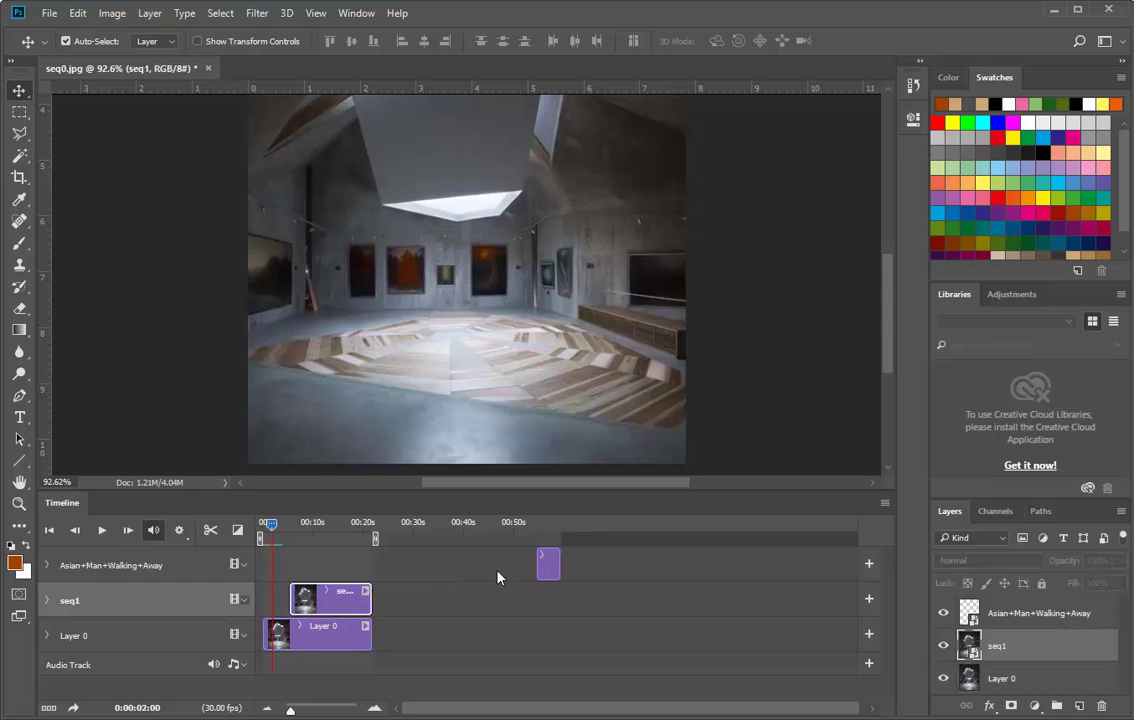
pyautogui.moveTo(546, 570); pyautogui.dragTo(382, 602)
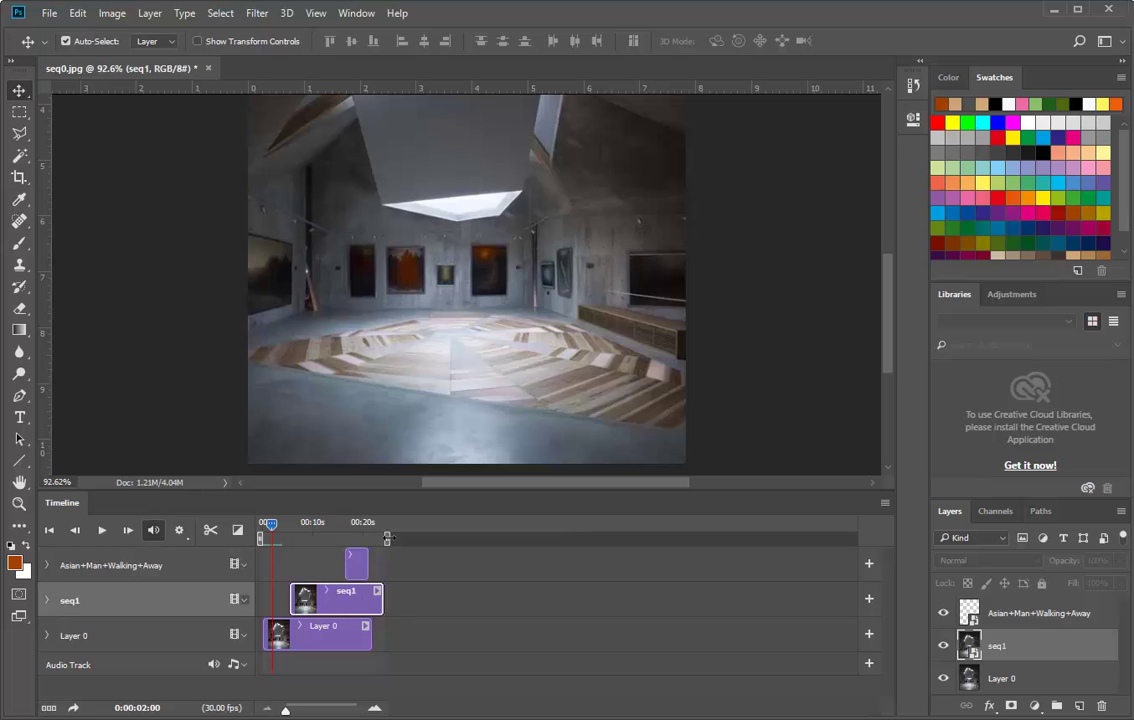
pyautogui.moveTo(366, 563); pyautogui.dragTo(338, 570)
# Return the playhead to the start of the timeline and preview the animation to about 9 s.
pyautogui.click(256, 528)
pyautogui.moveTo(256, 528)
pyautogui.mouseDown()
pyautogui.moveTo(385, 528)
pyautogui.moveTo(261, 525)
pyautogui.mouseUp()
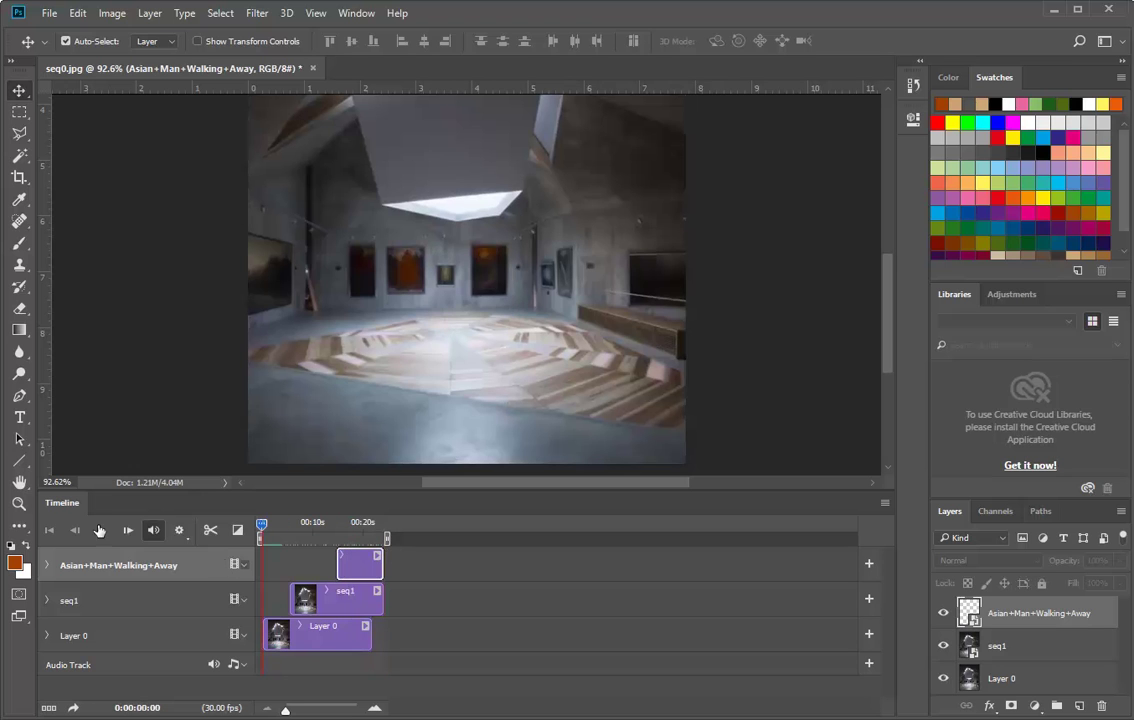
pyautogui.click(101, 530)
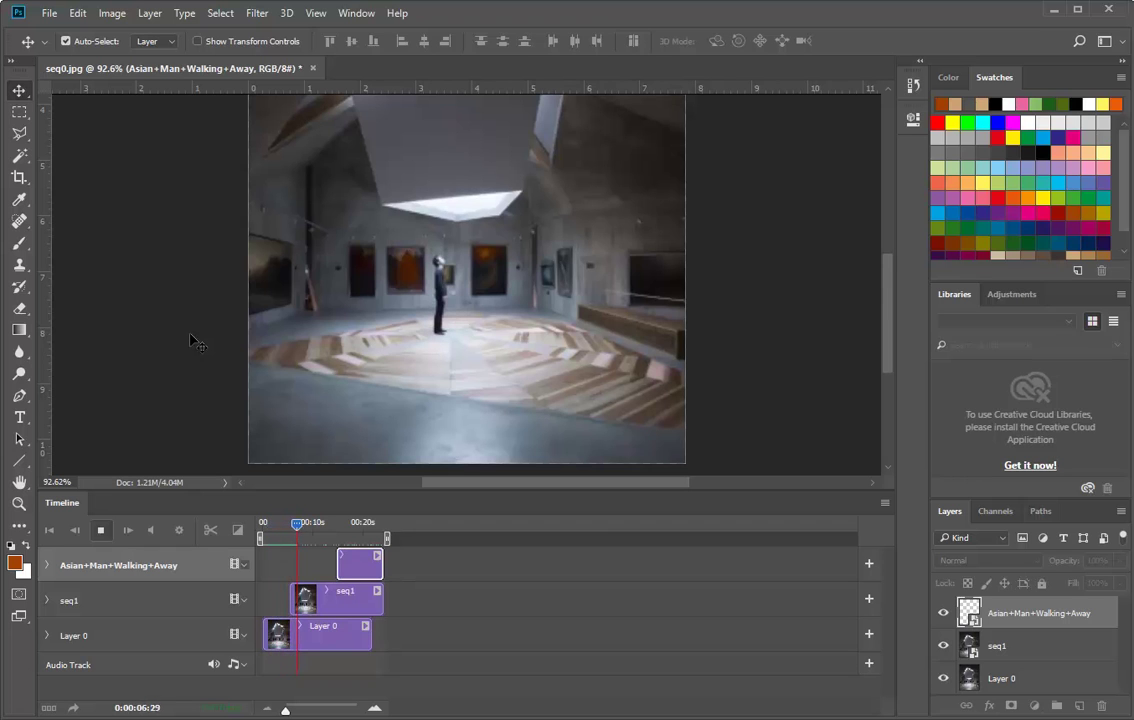
pyautogui.click(102, 531)
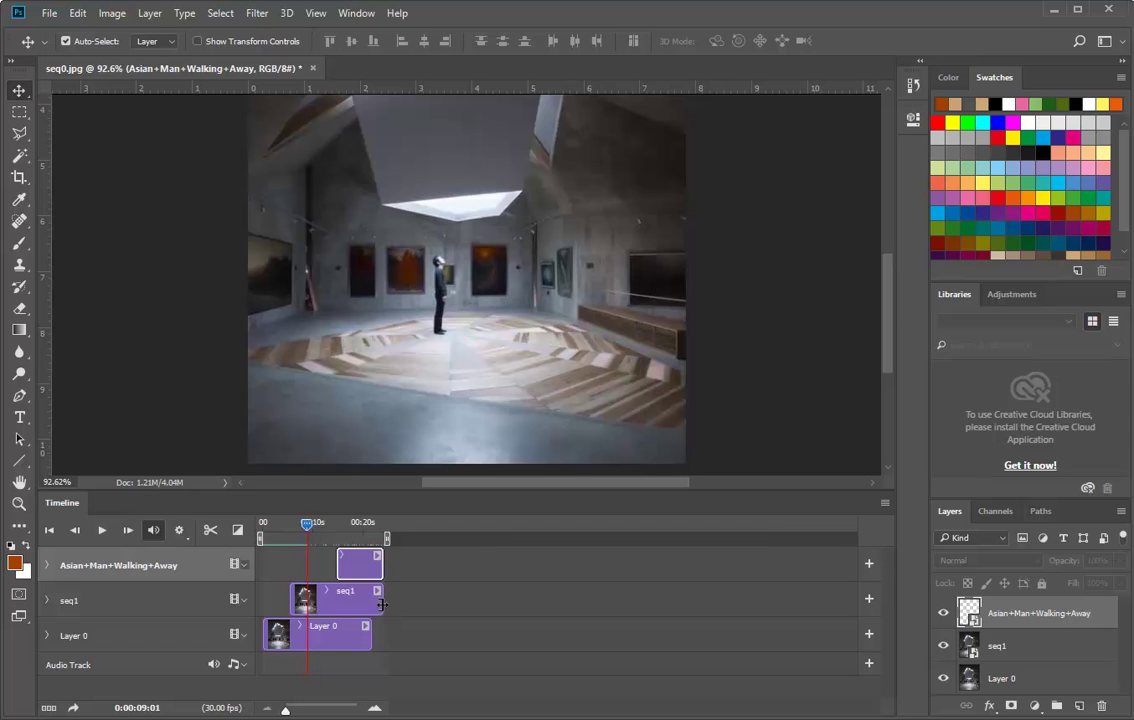
# Trim all three clips to end at about 19 s, start Asian+Man+Walking+Away at about 9 s, and preview the playback.
pyautogui.moveTo(382, 604); pyautogui.dragTo(338, 567)
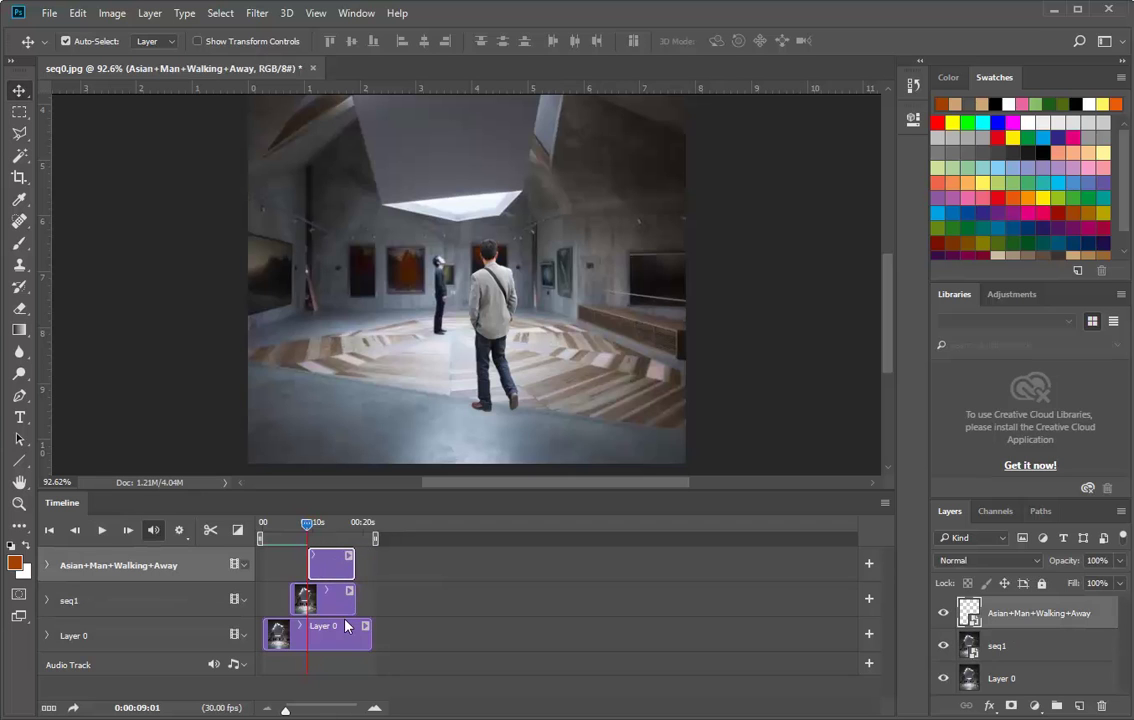
pyautogui.moveTo(370, 635); pyautogui.dragTo(354, 637)
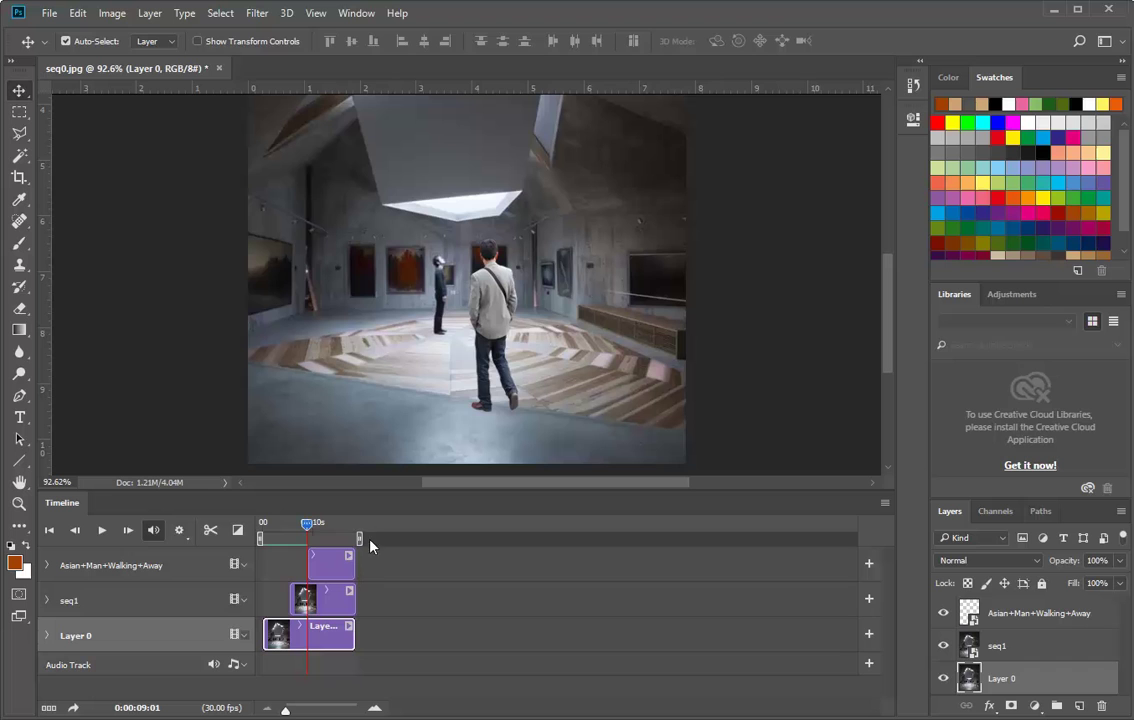
pyautogui.moveTo(307, 533); pyautogui.dragTo(361, 535)
pyautogui.press('space')
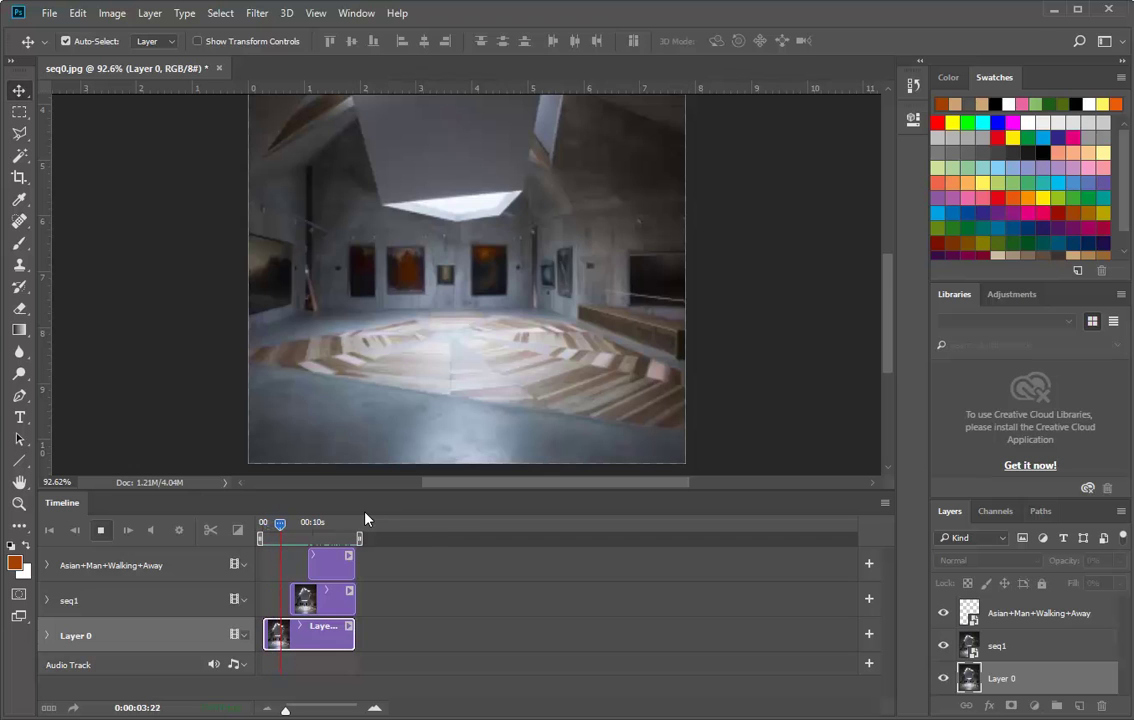
pyautogui.click(100, 531)
# End all three clips at about 16 s, with seq1 starting at about 3 s and Asian+Man+Walking+Away at about 9 s.
pyautogui.moveTo(343, 607); pyautogui.dragTo(330, 566)
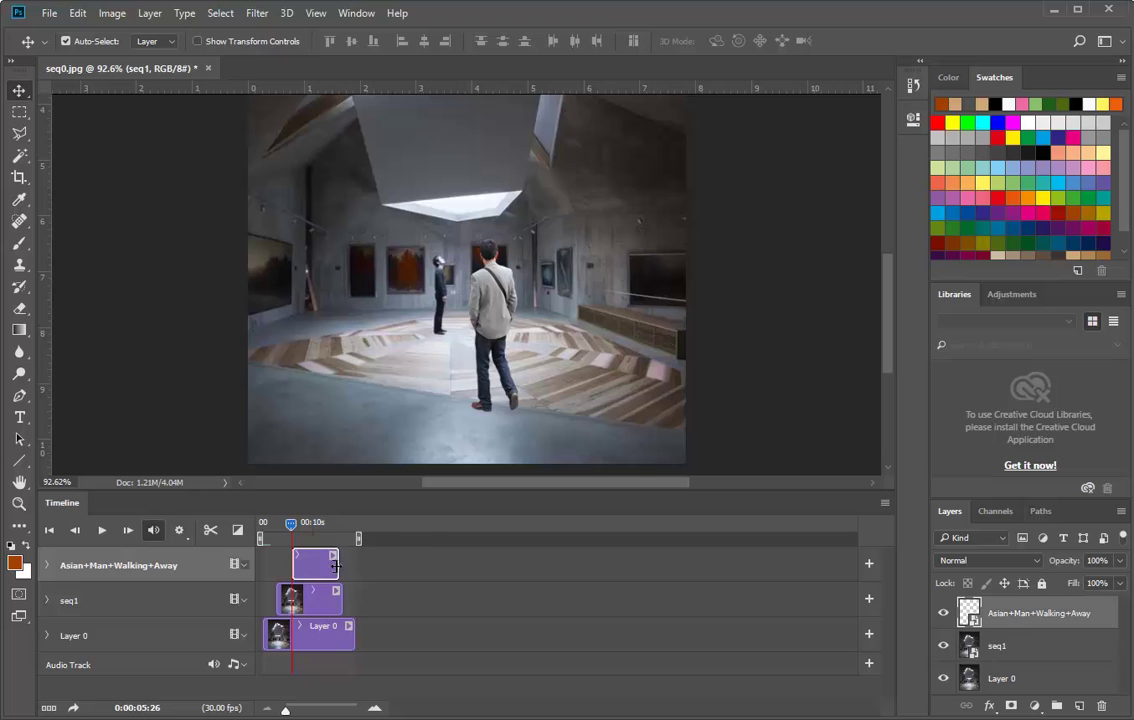
pyautogui.moveTo(335, 565); pyautogui.dragTo(341, 565)
pyautogui.click(350, 634)
pyautogui.moveTo(350, 634); pyautogui.dragTo(341, 634)
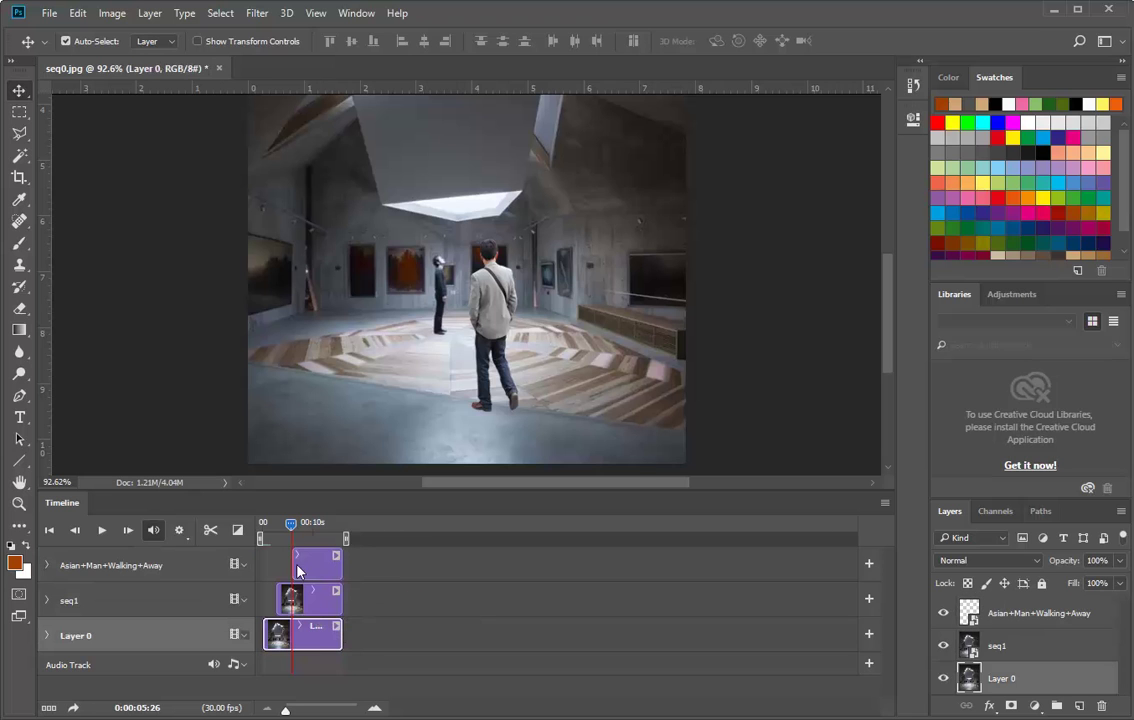
pyautogui.moveTo(293, 563); pyautogui.dragTo(257, 535)
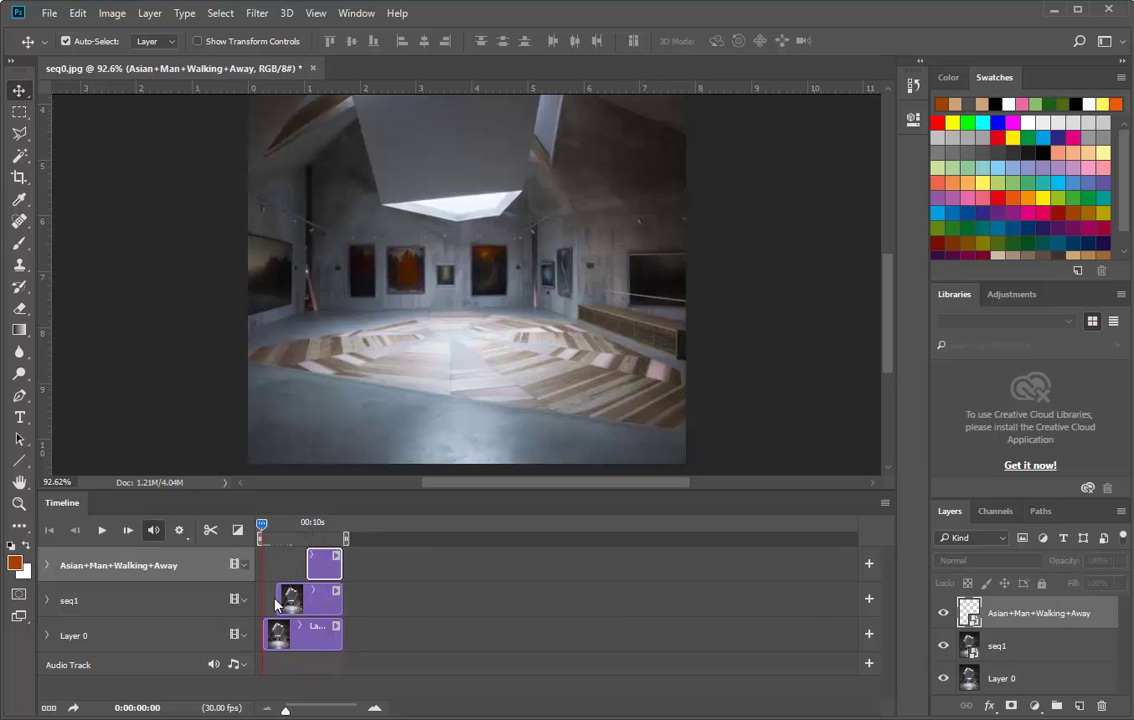
# Preview the animation to about 10 s, and make Asian+Man+Walking+Away start earlier, at about 7 s.
pyautogui.click(101, 530)
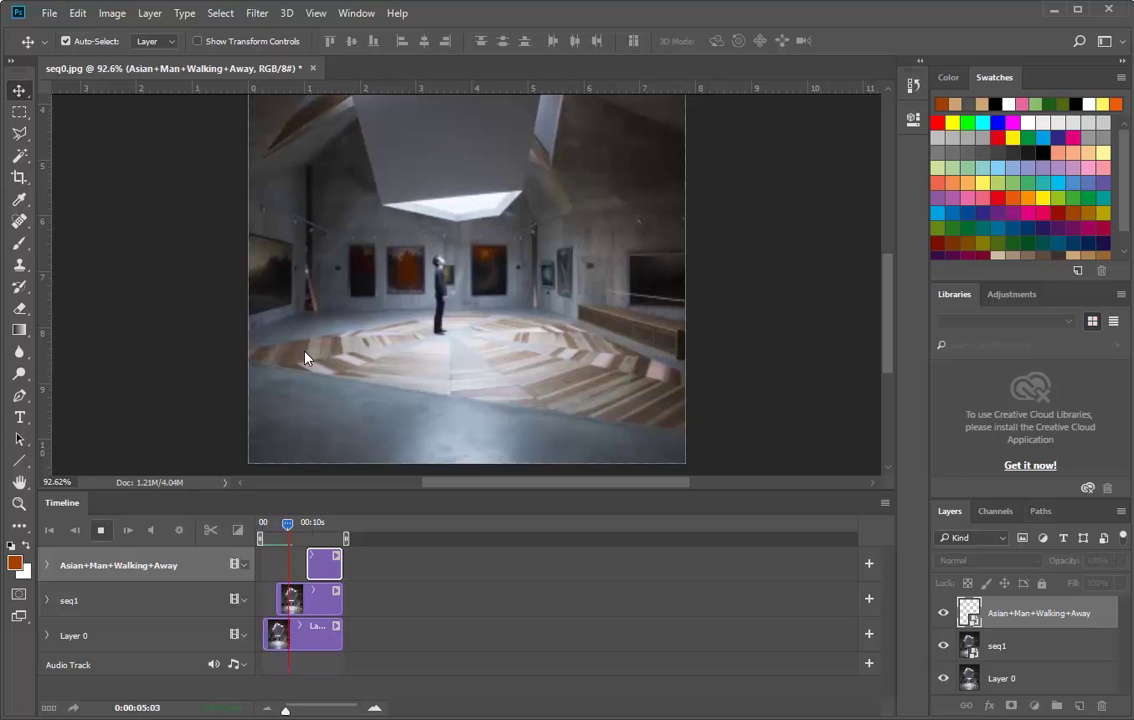
pyautogui.click(100, 533)
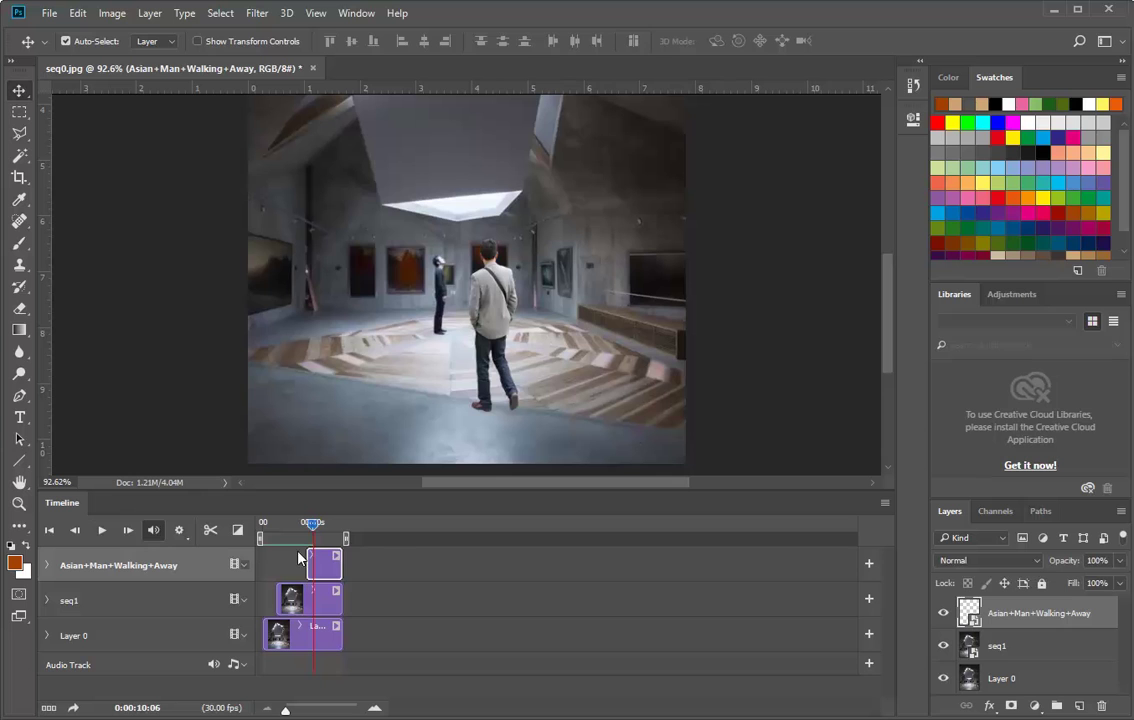
pyautogui.moveTo(307, 566); pyautogui.dragTo(261, 530)
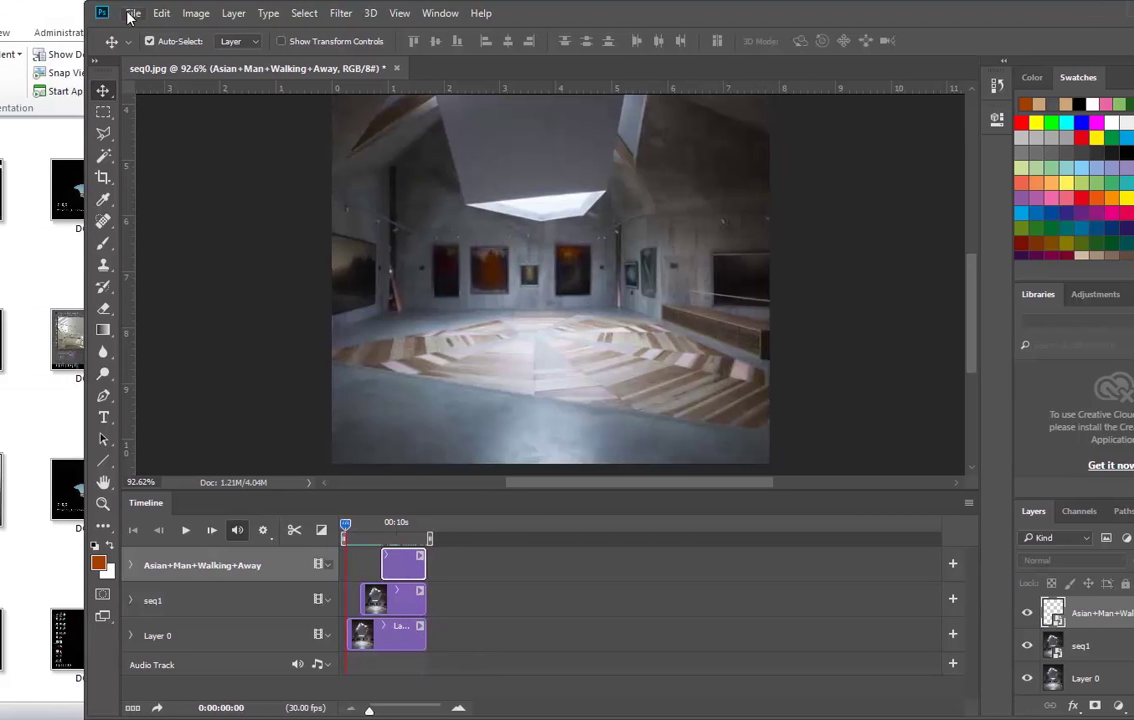
# Save a copy as a CompuServe GIF named seq-1 in the gif folder, with 256 indexed colours and Normal row order.
pyautogui.click(49, 13)
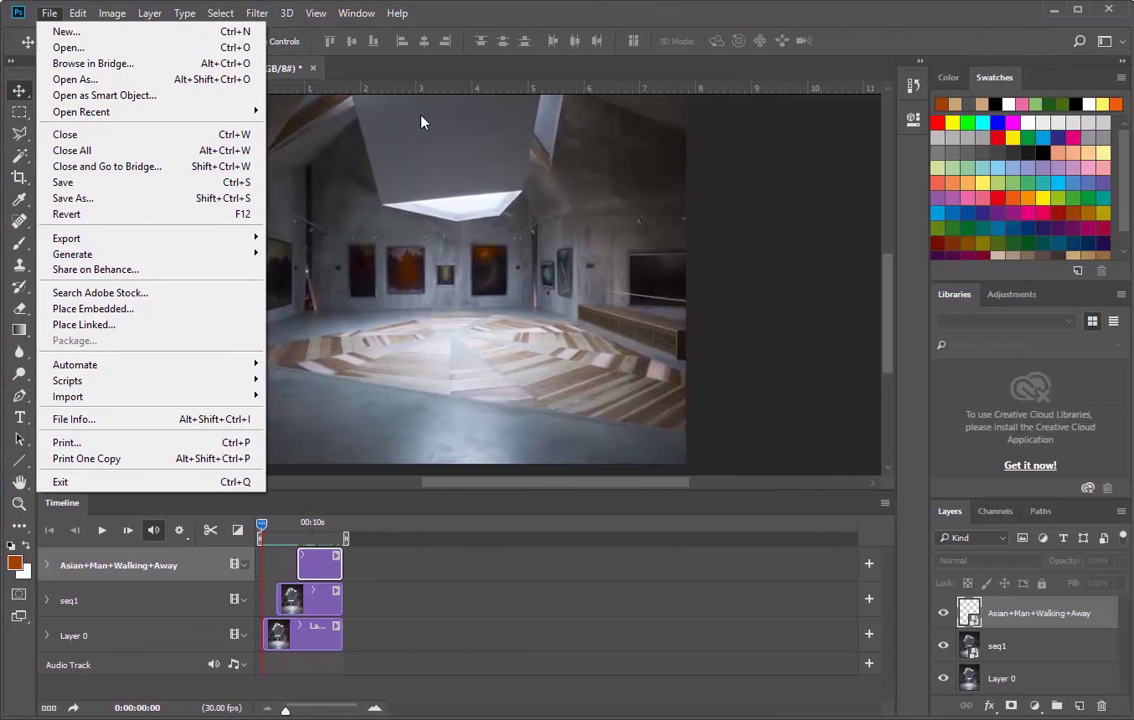
pyautogui.click(137, 200)
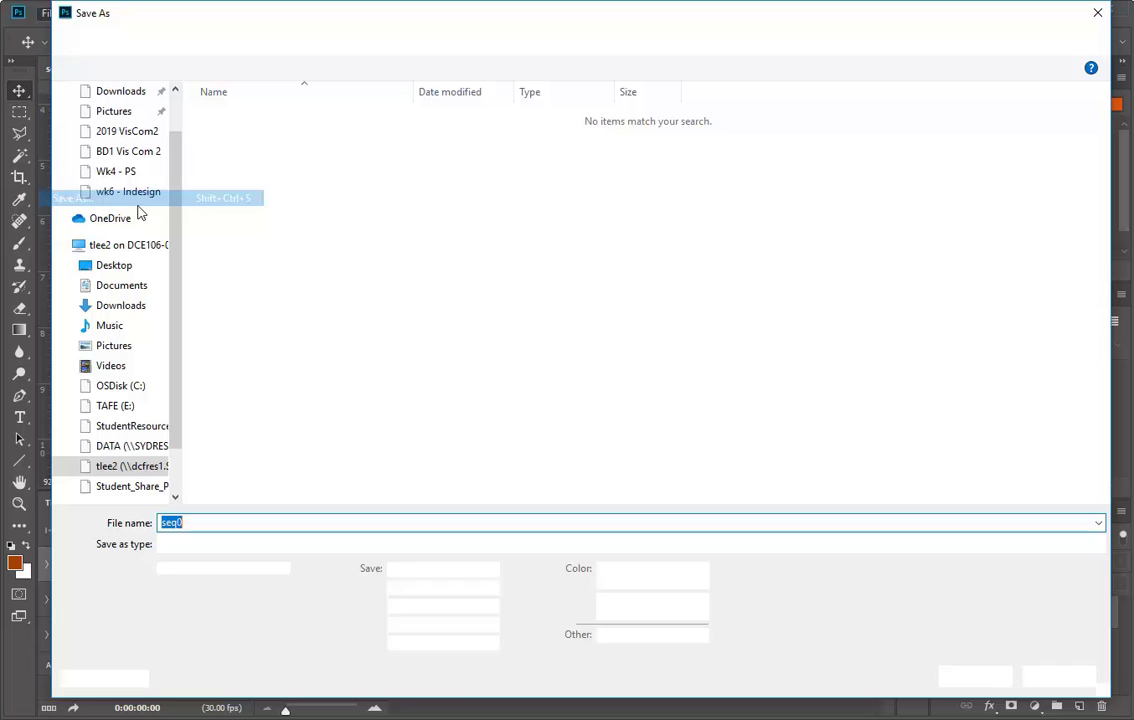
pyautogui.click(306, 544)
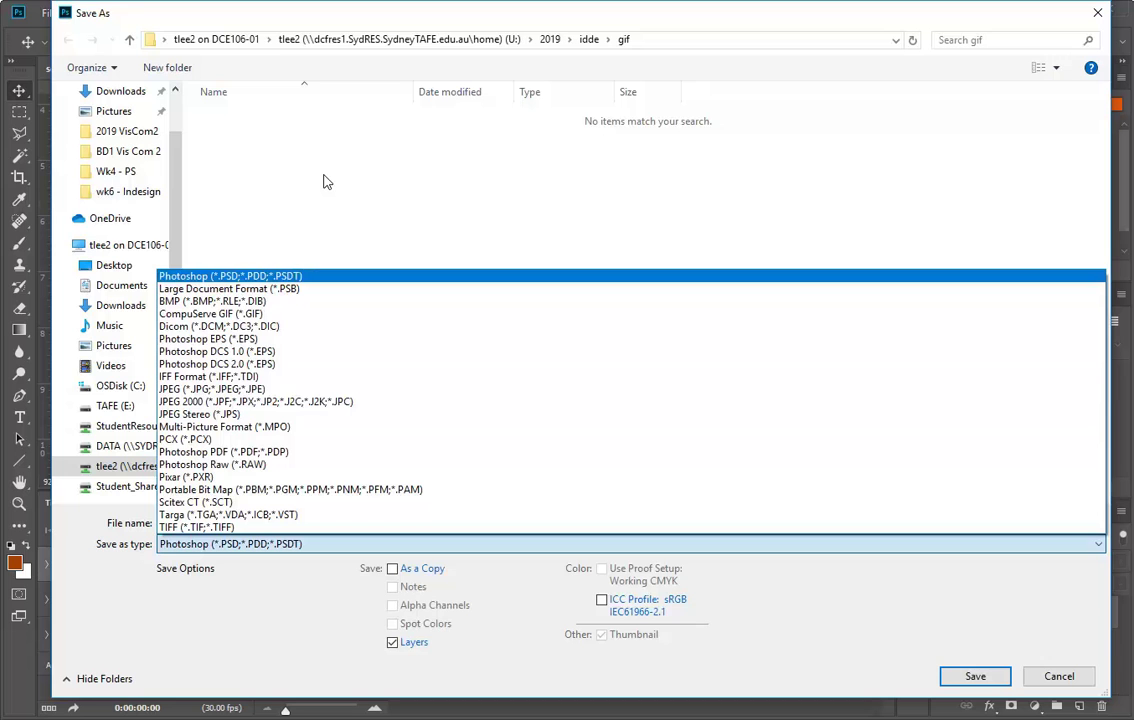
pyautogui.click(243, 315)
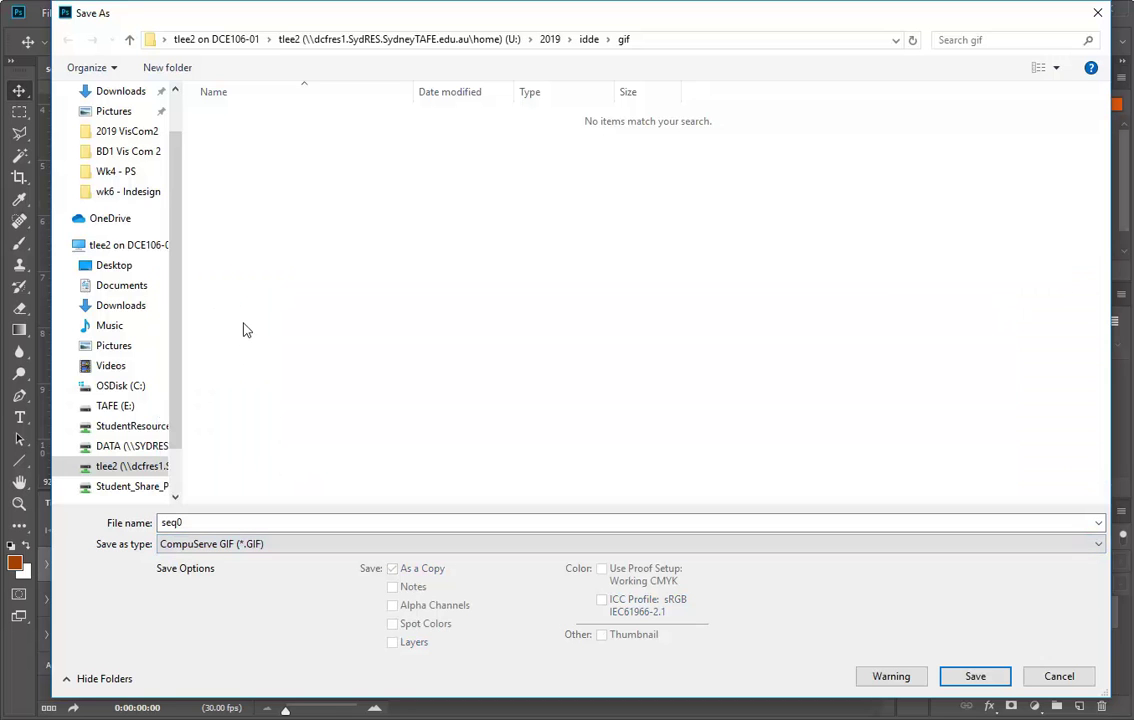
pyautogui.click(254, 523)
pyautogui.press('BackSpace')
pyautogui.write('-1')
pyautogui.click(978, 676)
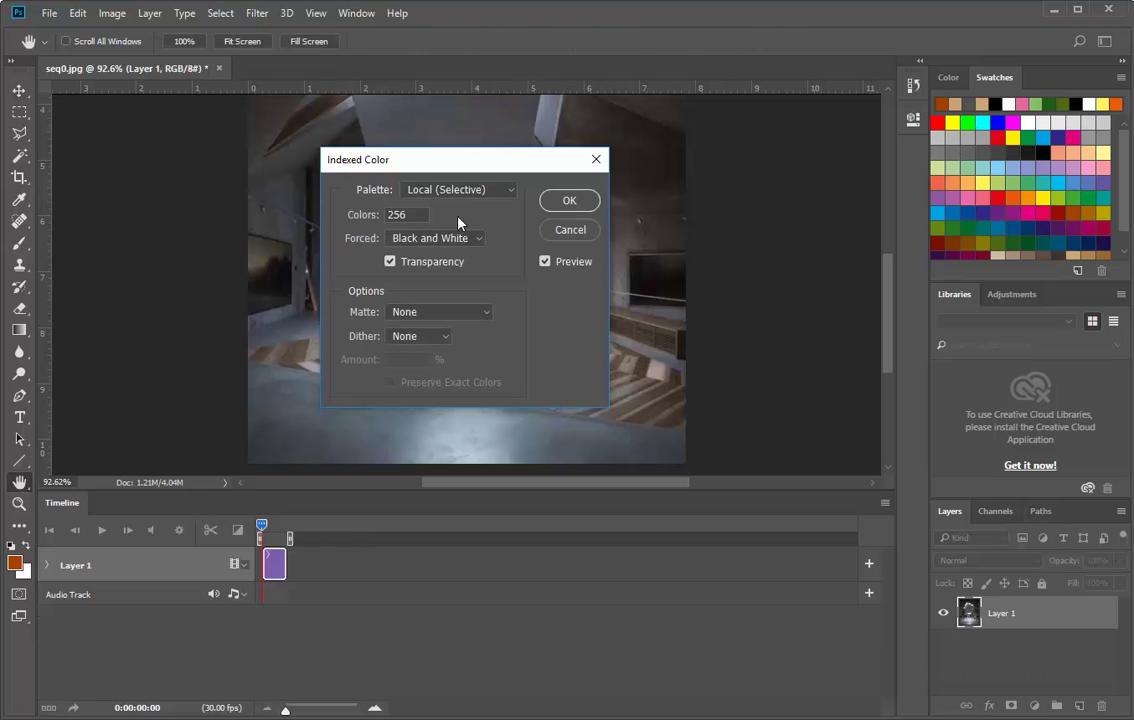
pyautogui.click(569, 200)
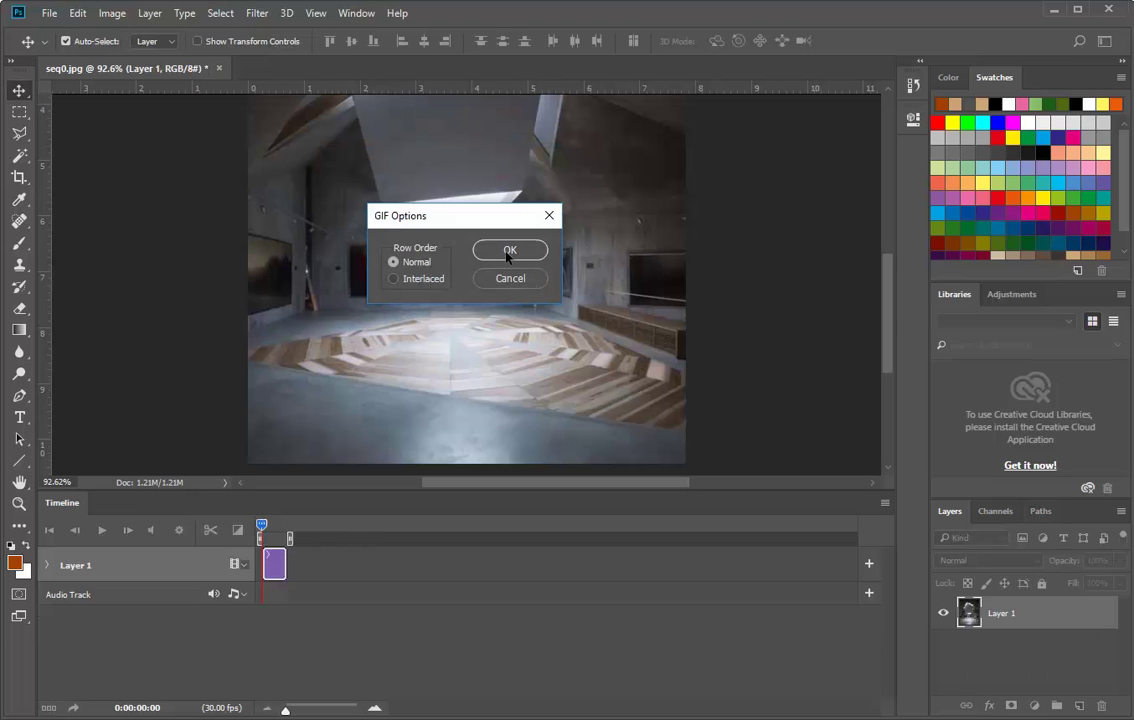
pyautogui.click(507, 252)
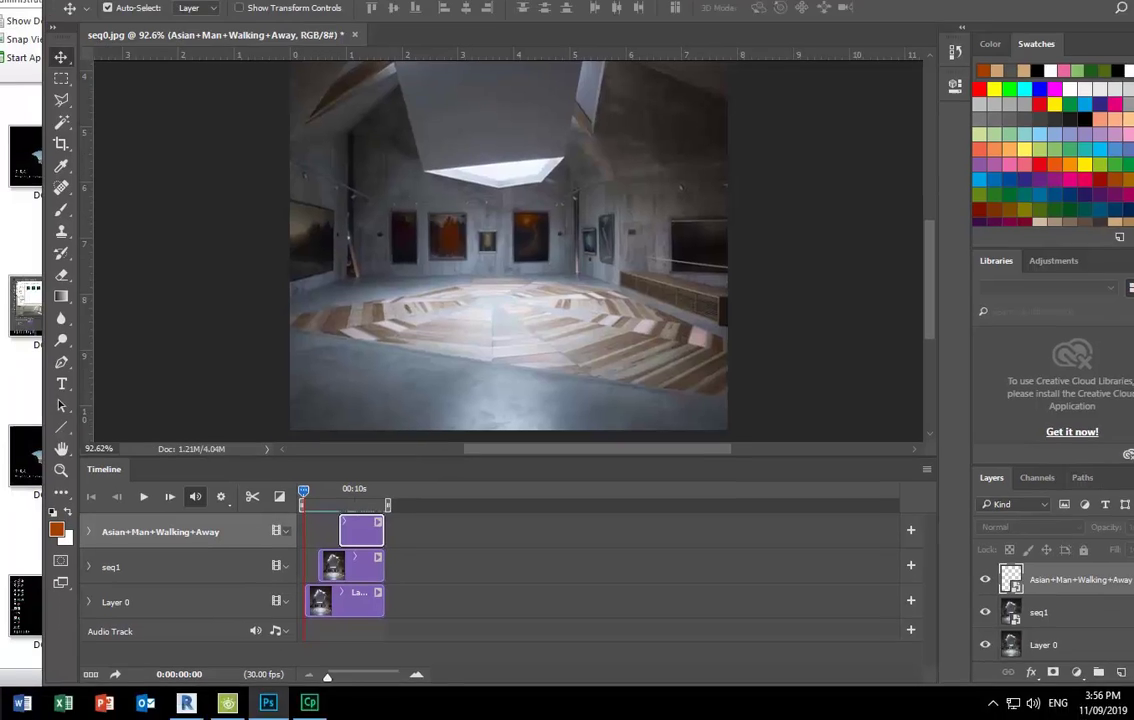
# Switch to File Explorer and open the gif folder under 2019 > idde on the U: drive.
pyautogui.click(9, 706)
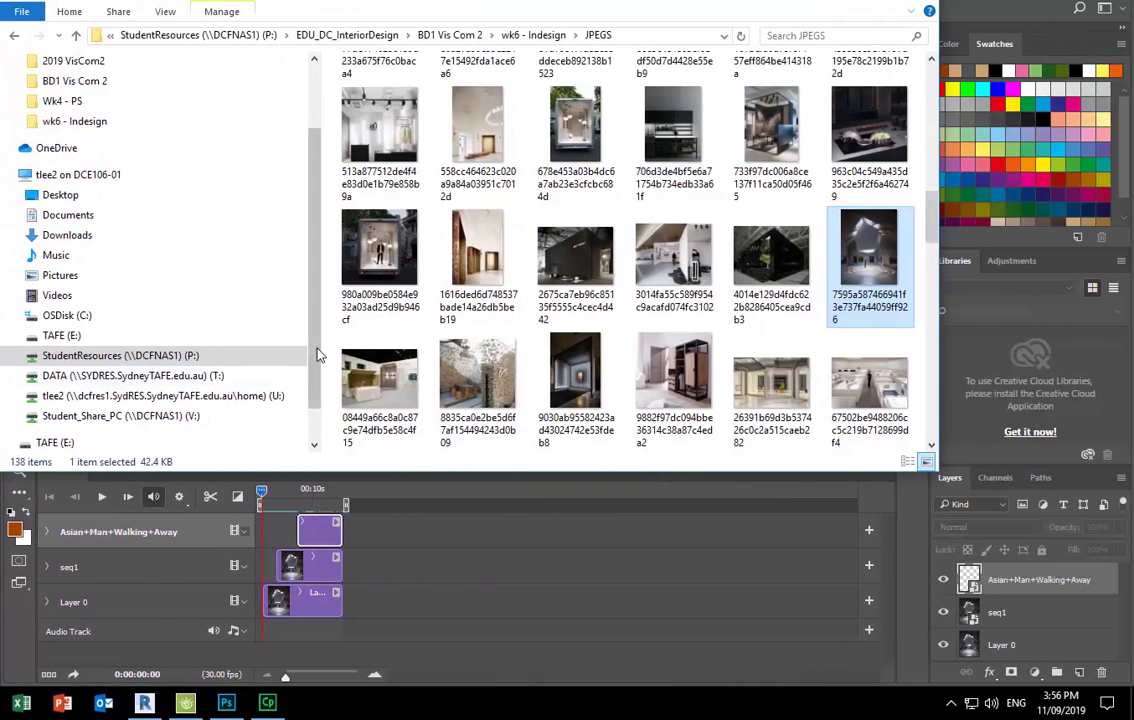
pyautogui.click(290, 396)
pyautogui.doubleClick(369, 261)
pyautogui.doubleClick(366, 316)
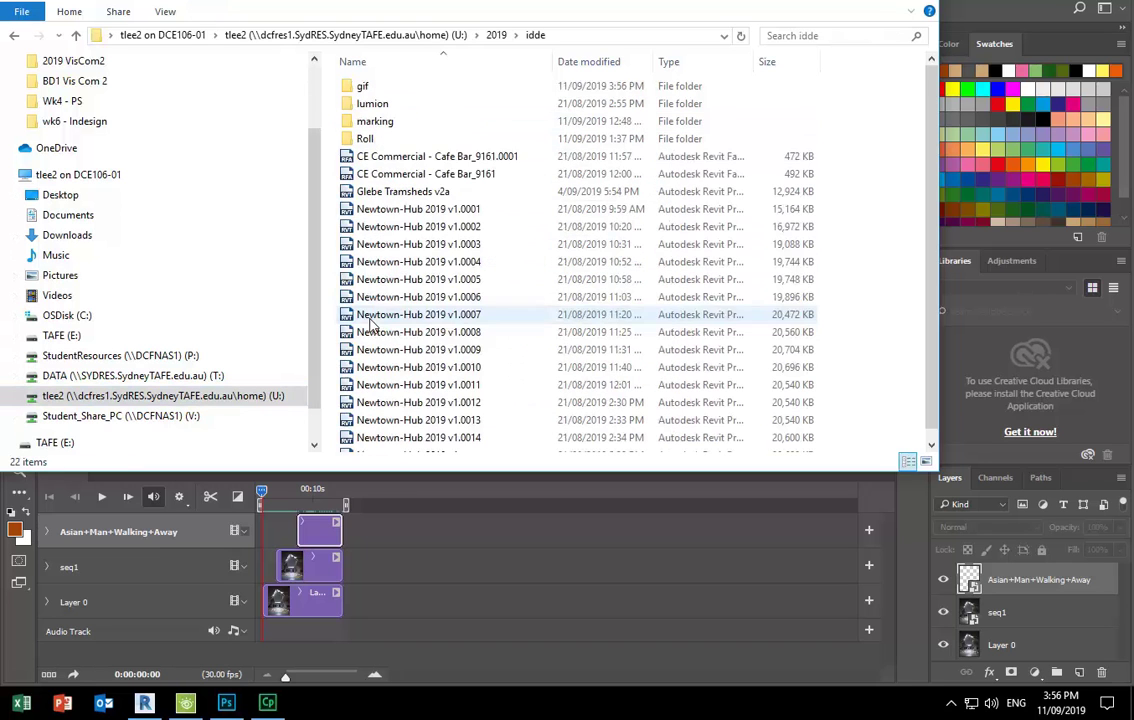
pyautogui.click(380, 88)
pyautogui.doubleClick(380, 88)
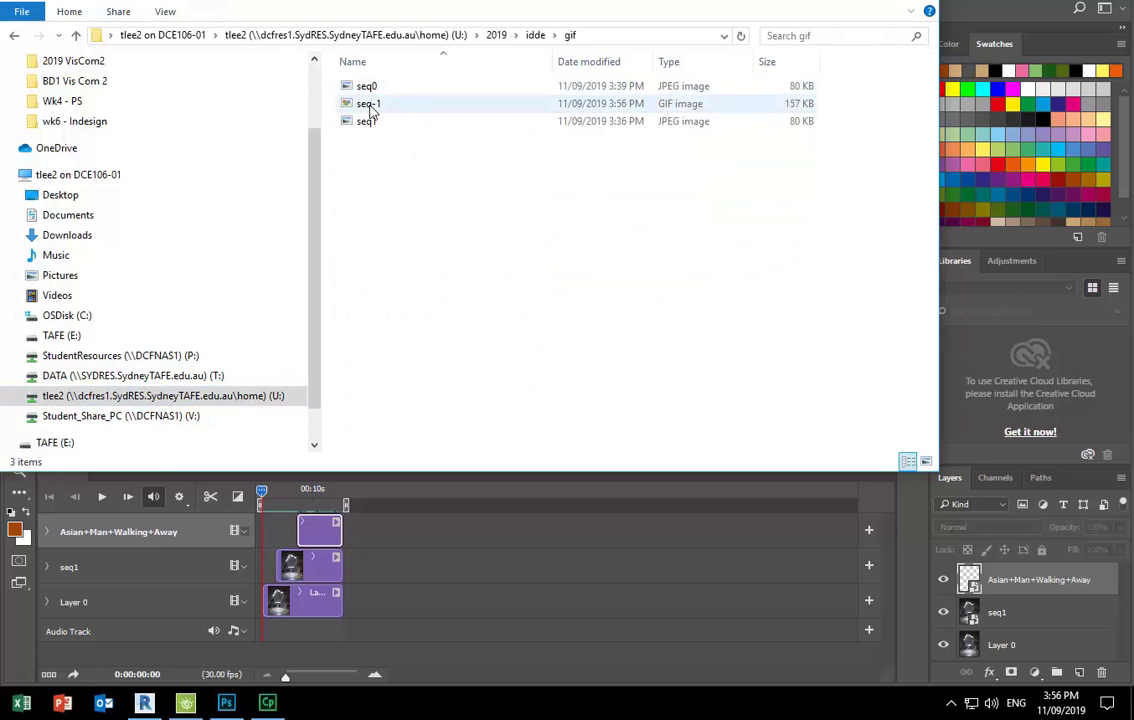
# View the seq-1 GIF in Photo Gallery to check its playback, and close the viewer.
pyautogui.click(370, 106)
pyautogui.rightClick(370, 106)
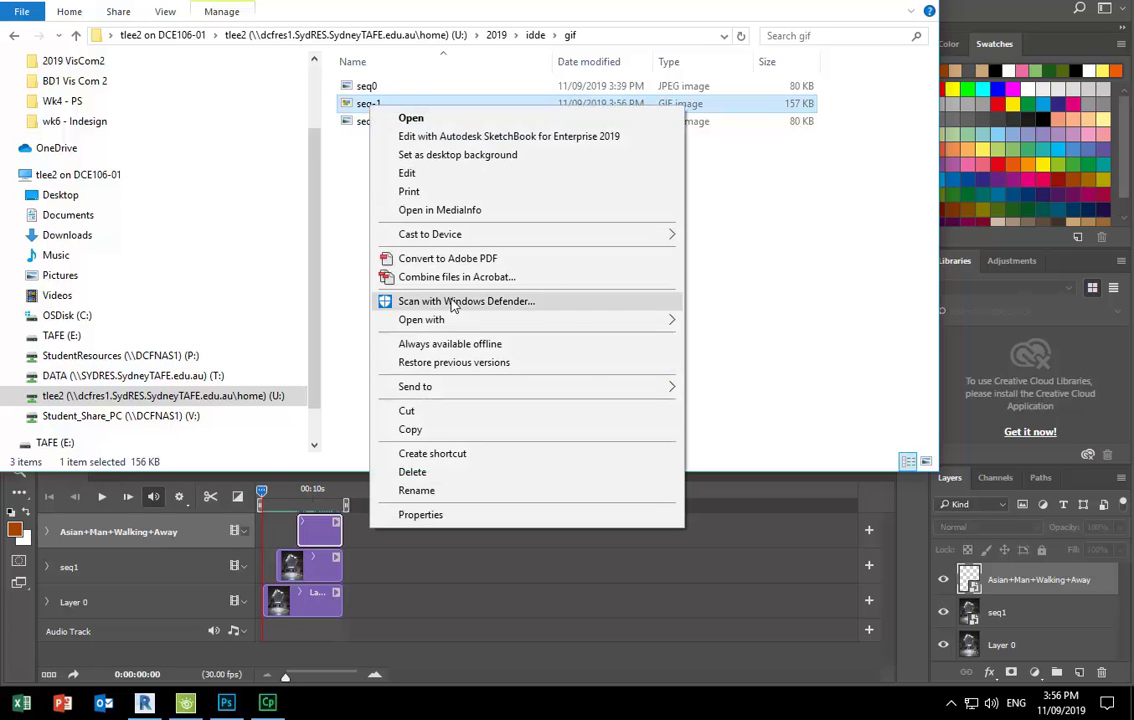
pyautogui.moveTo(670, 320)
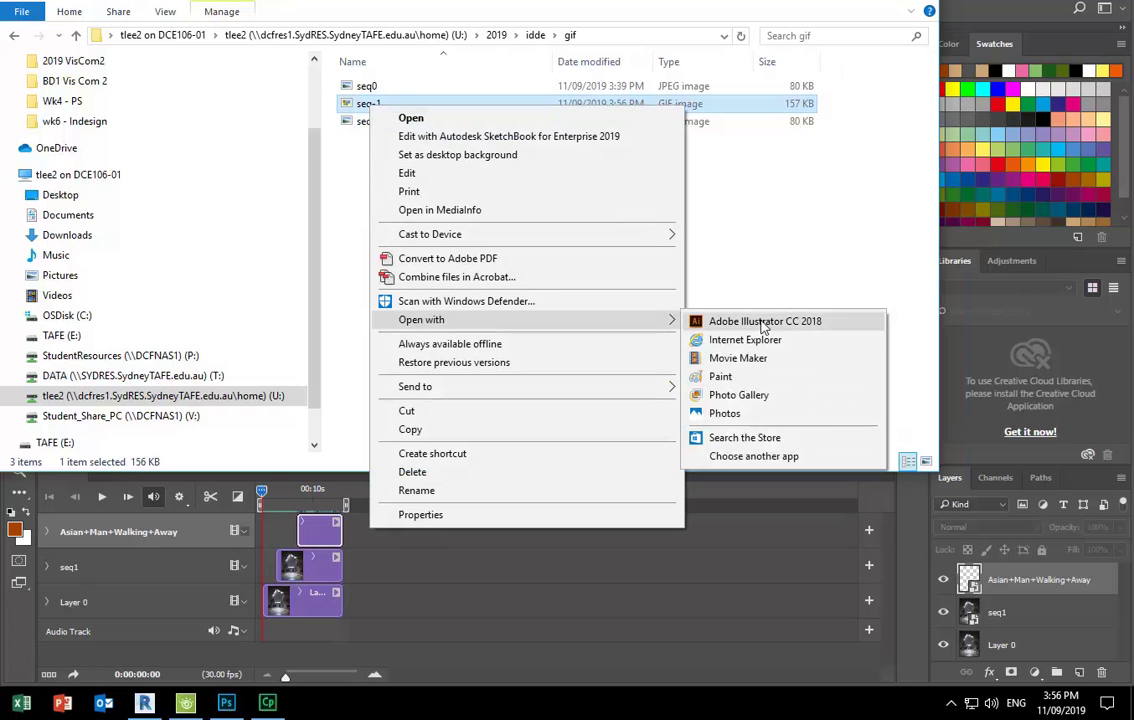
pyautogui.click(739, 395)
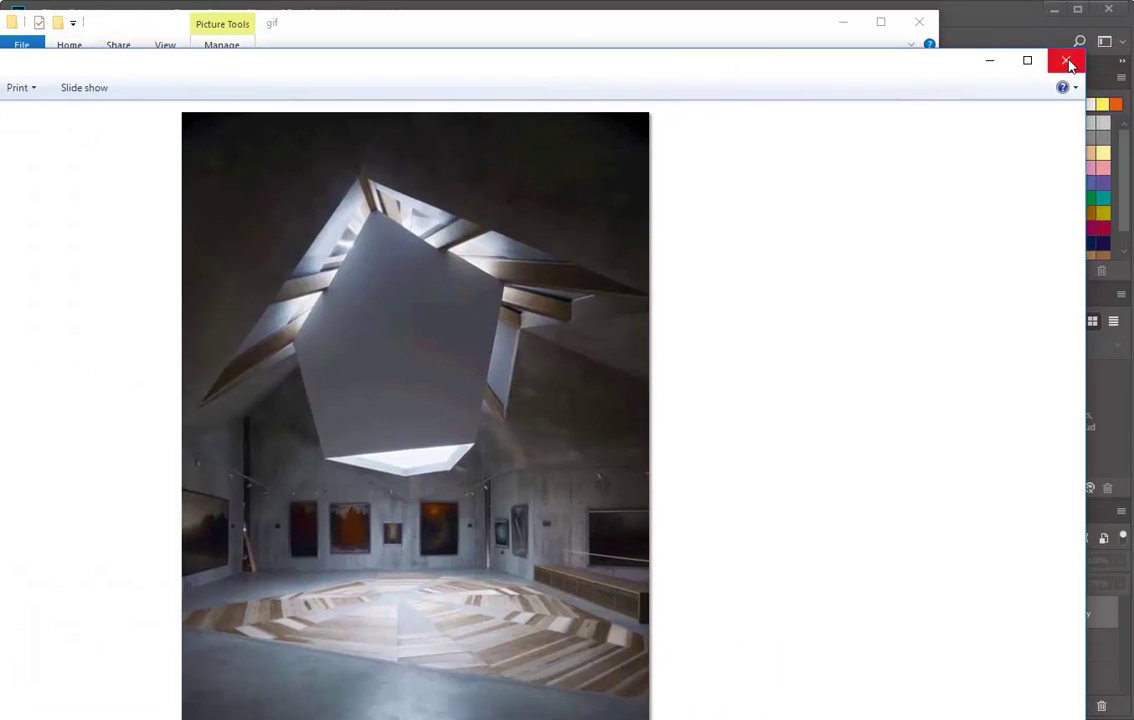
pyautogui.click(1068, 56)
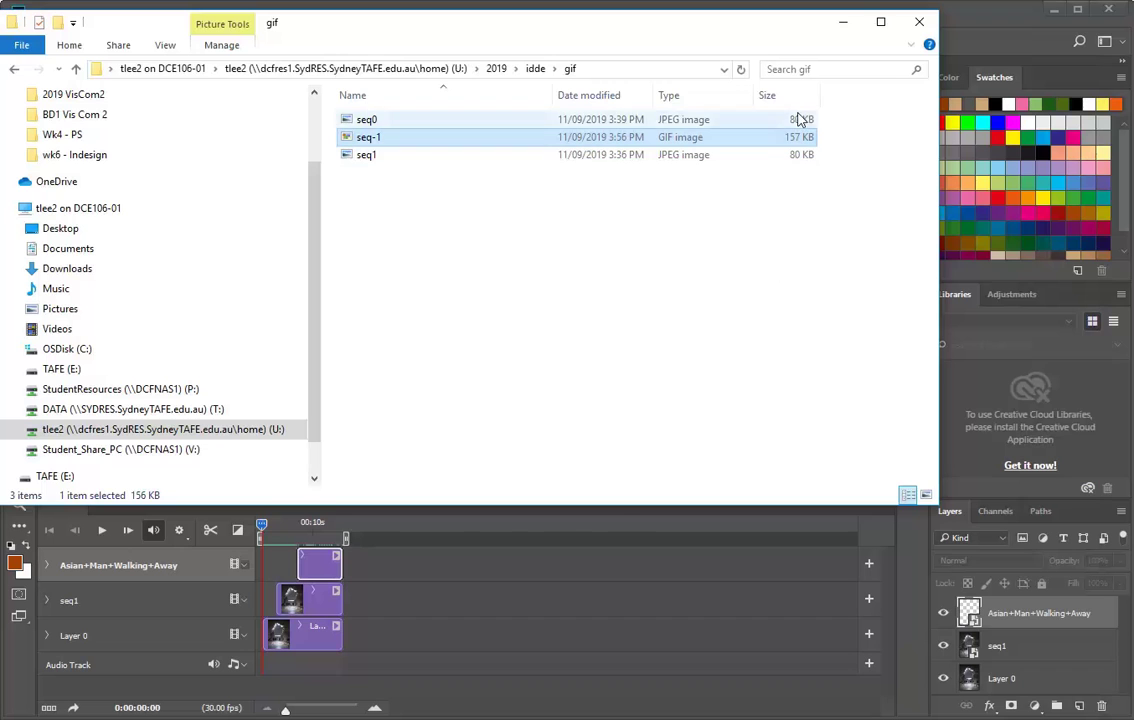
# Switch back to Photoshop and begin a Save for Web (Legacy) export with the animation's looping set to Forever.
pyautogui.click(842, 24)
pyautogui.click(48, 13)
pyautogui.moveTo(97, 238)
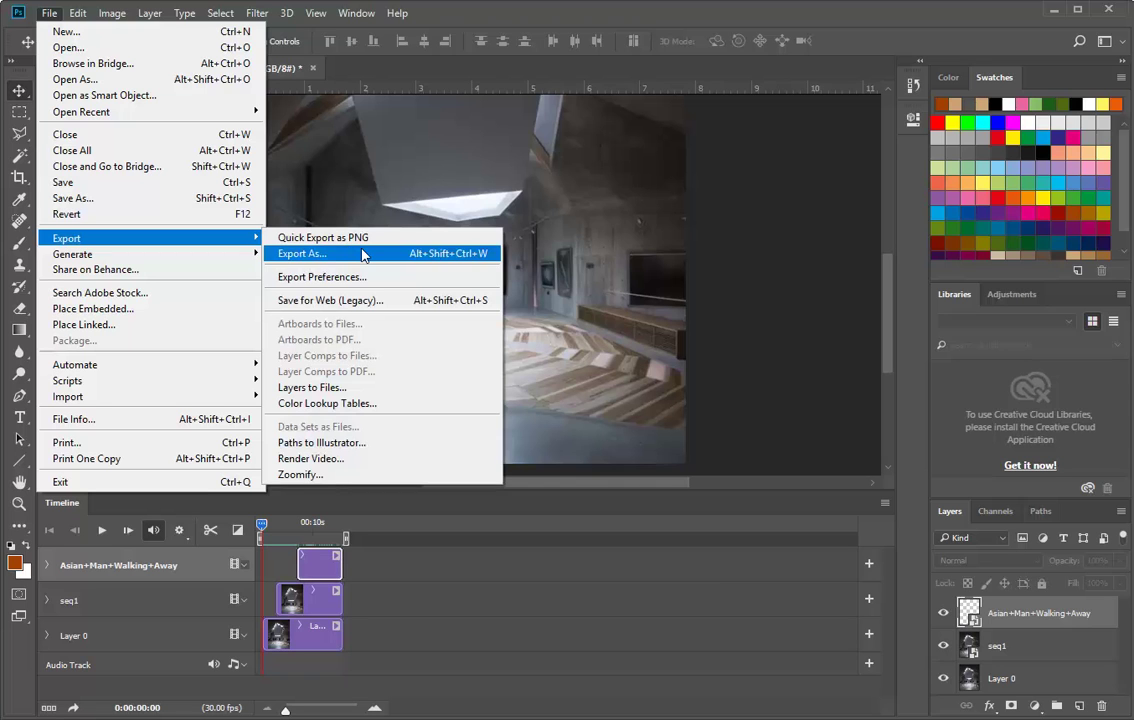
pyautogui.click(370, 303)
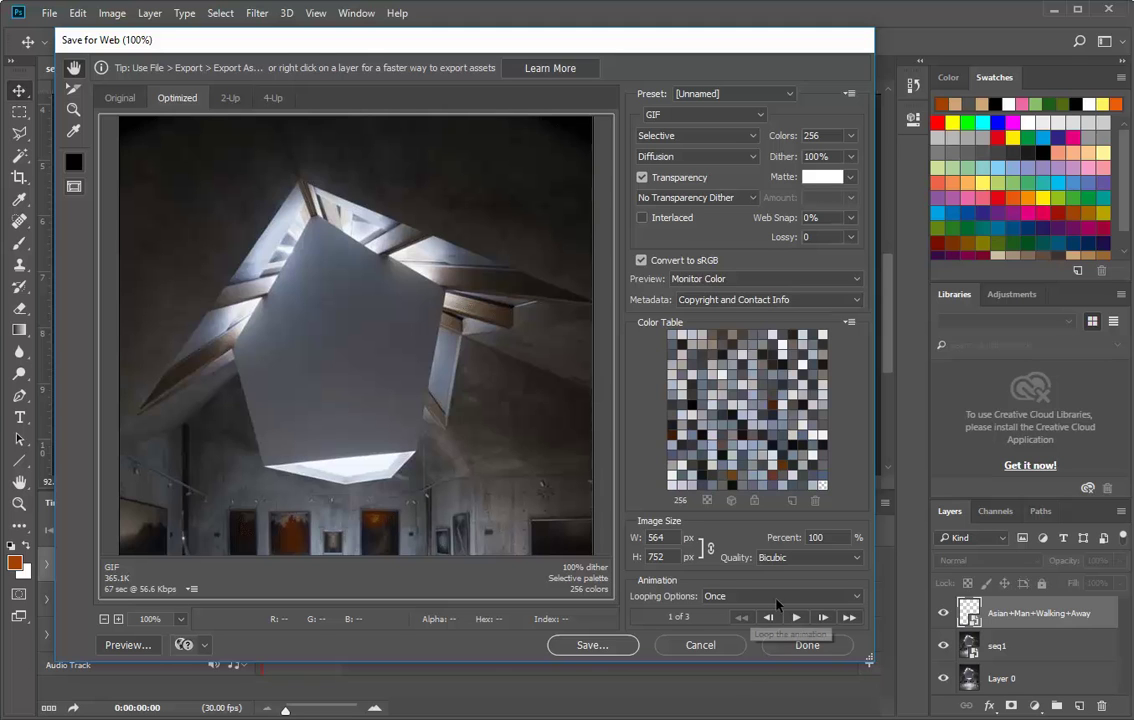
pyautogui.click(858, 597)
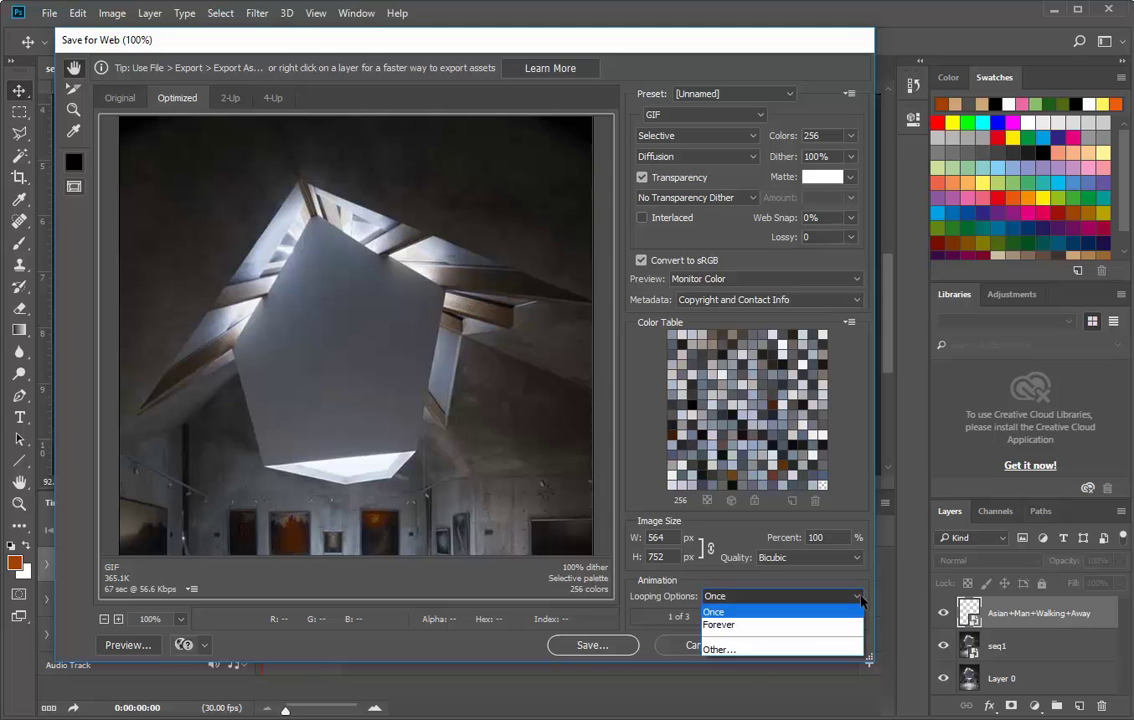
pyautogui.click(755, 628)
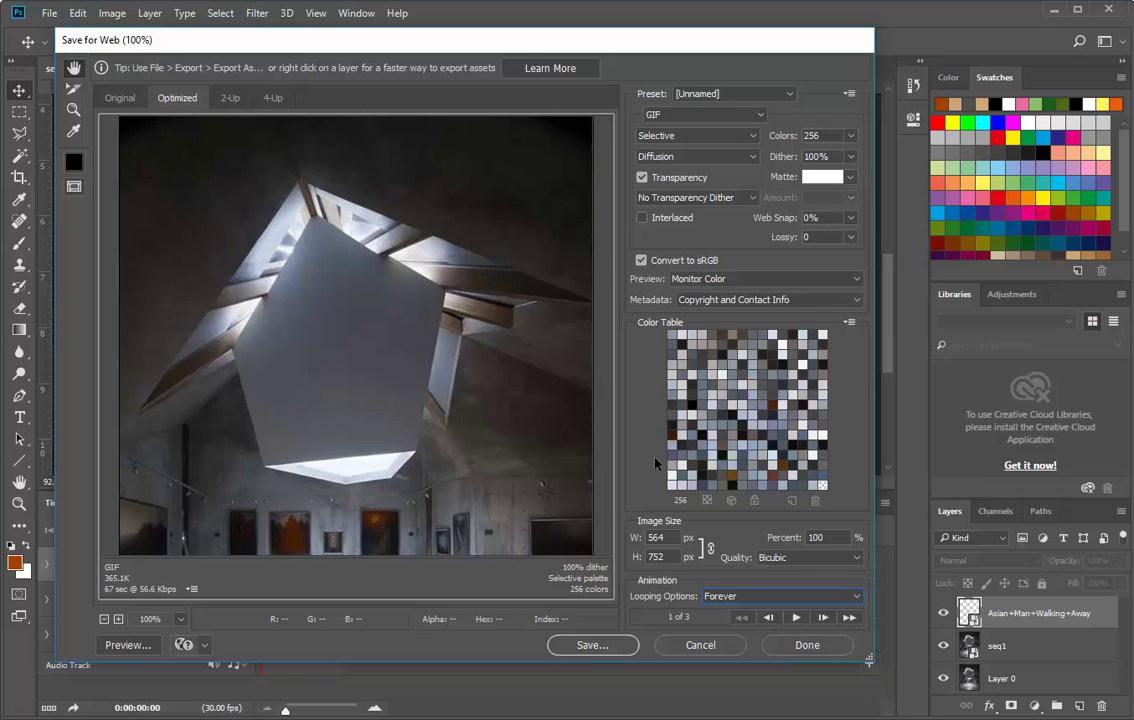
# Save the optimized animation as seq0.gif, Images Only, in the gif folder under 2019 > idde on the U: drive.
pyautogui.click(592, 648)
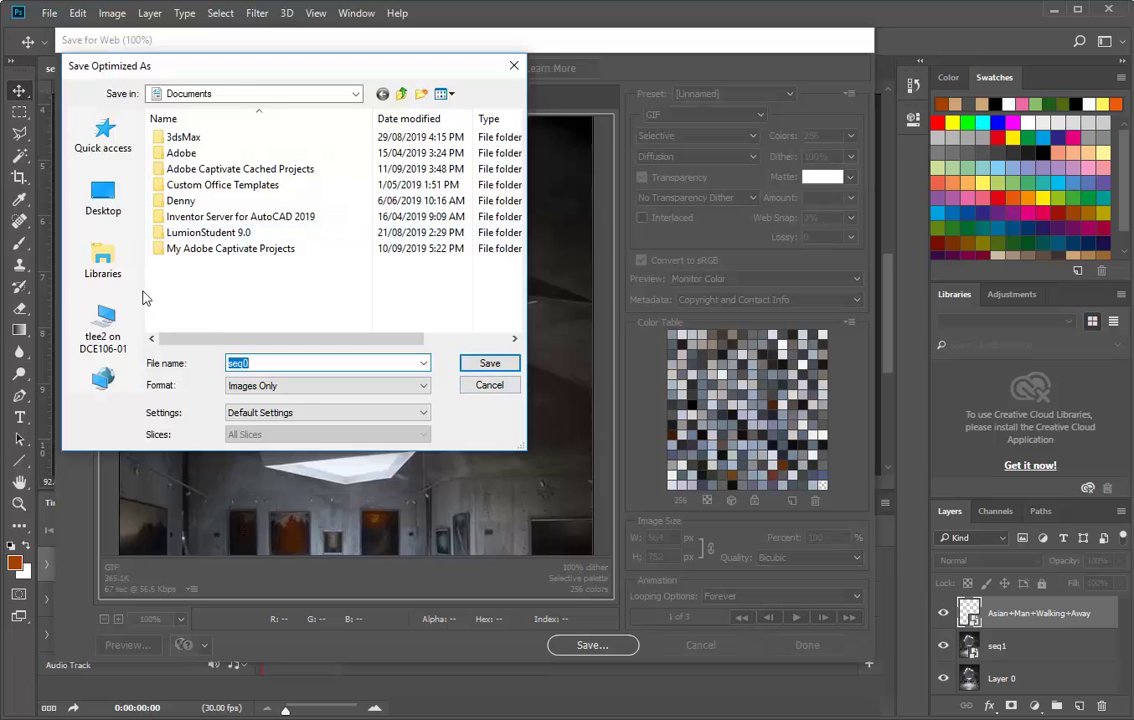
pyautogui.click(102, 305)
pyautogui.scroll(-5, 210, 250)
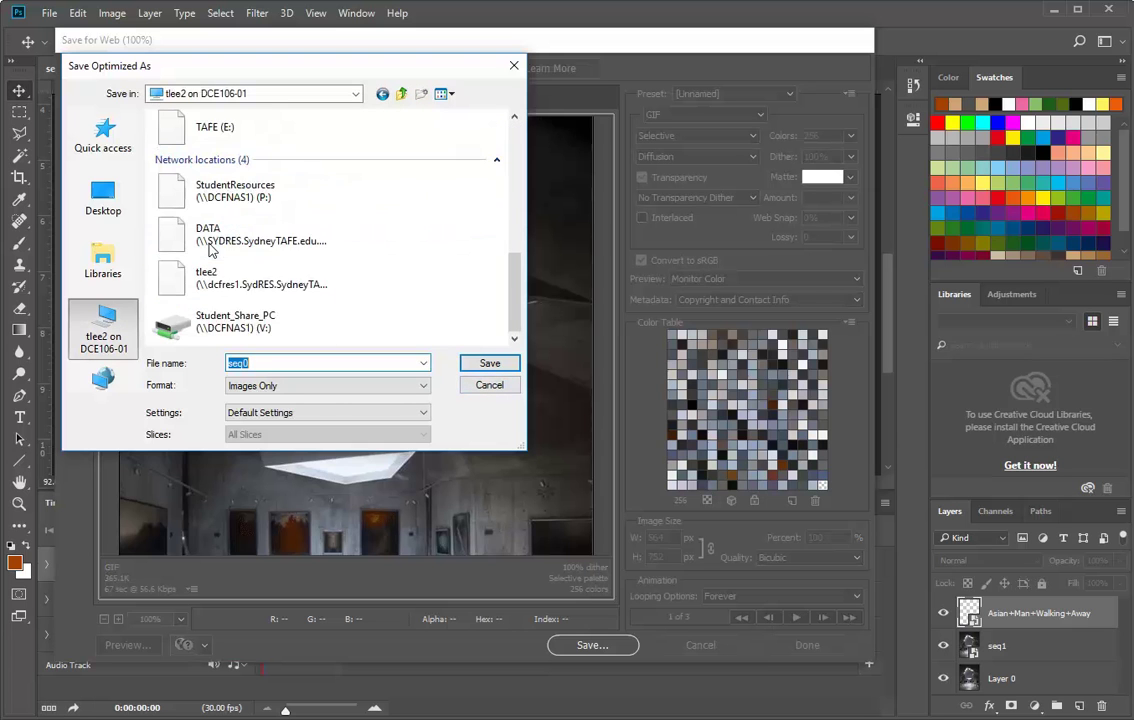
pyautogui.click(222, 279)
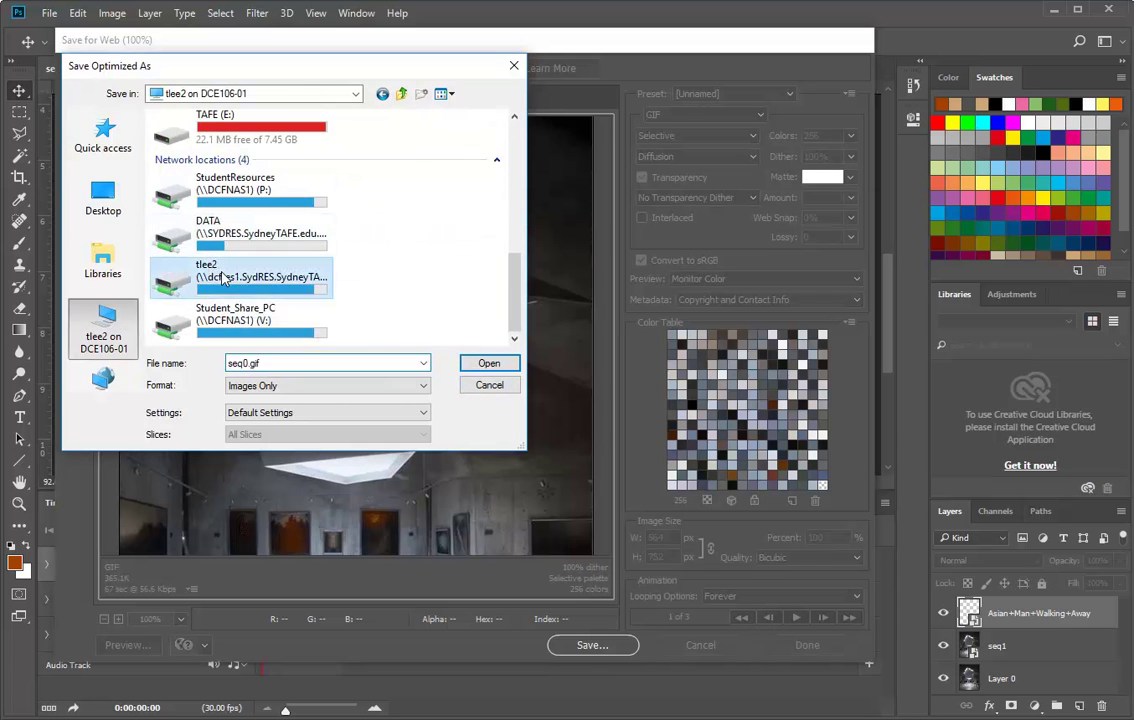
pyautogui.doubleClick(222, 279)
pyautogui.doubleClick(195, 292)
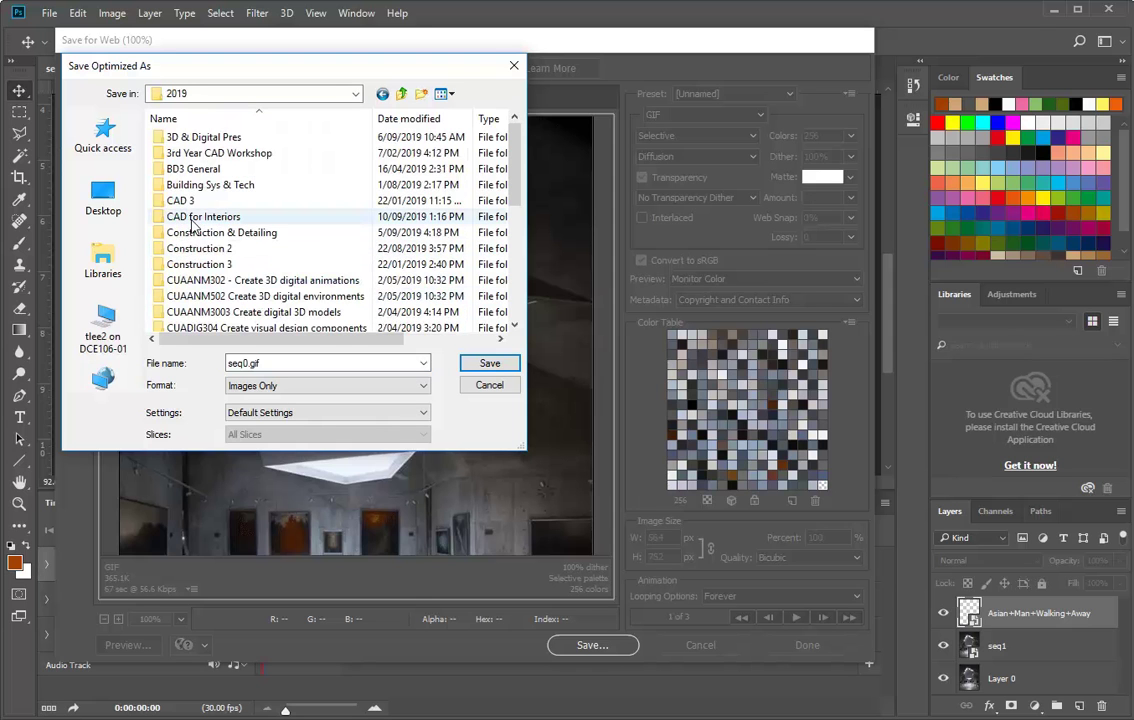
pyautogui.scroll(-3, 192, 226)
pyautogui.doubleClick(192, 219)
pyautogui.doubleClick(186, 139)
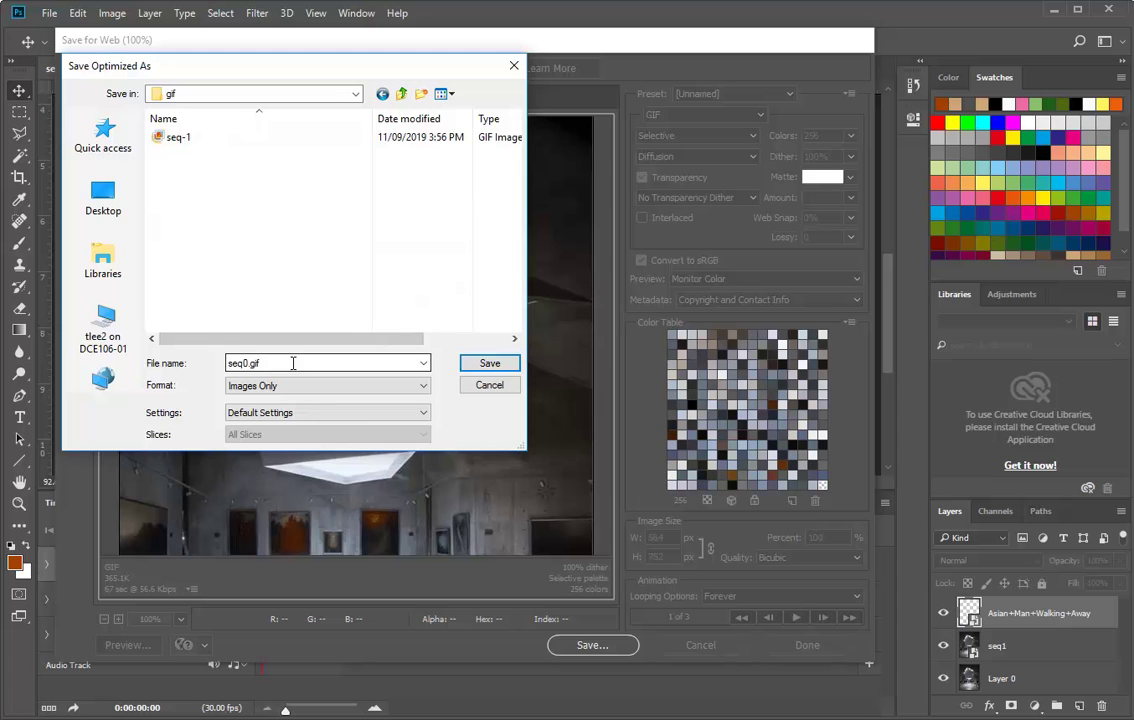
pyautogui.click(489, 363)
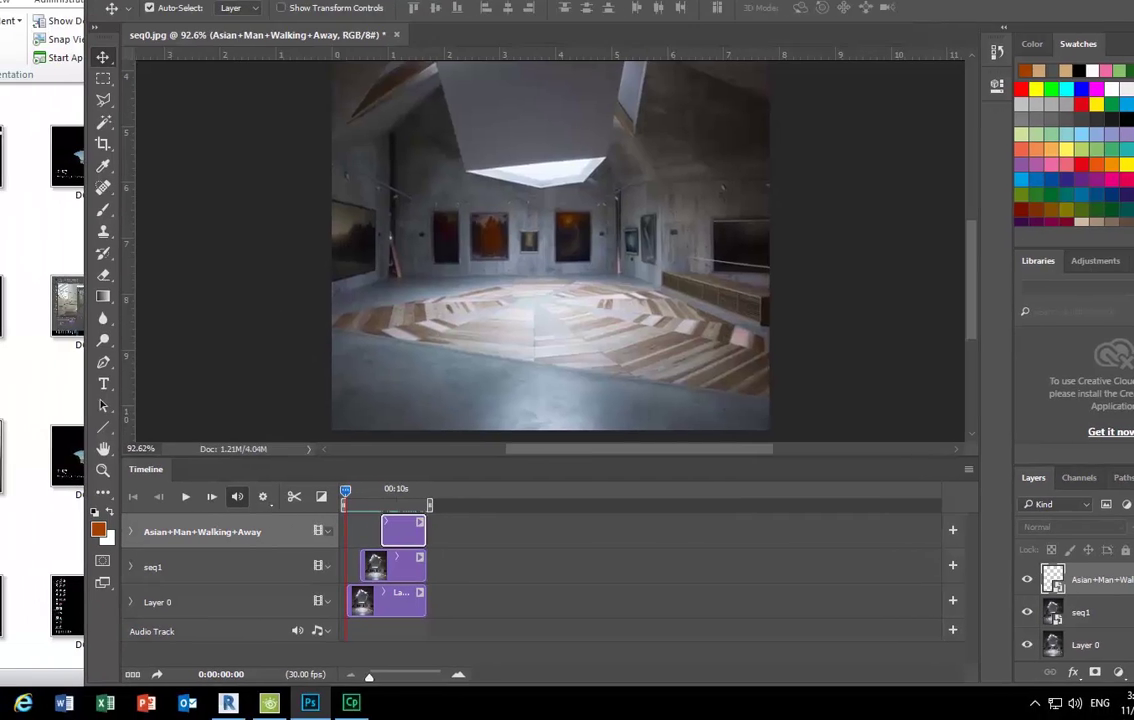
# Switch to File Explorer, view the seq0 GIF in Photo Gallery, and close the viewer.
pyautogui.click(46, 702)
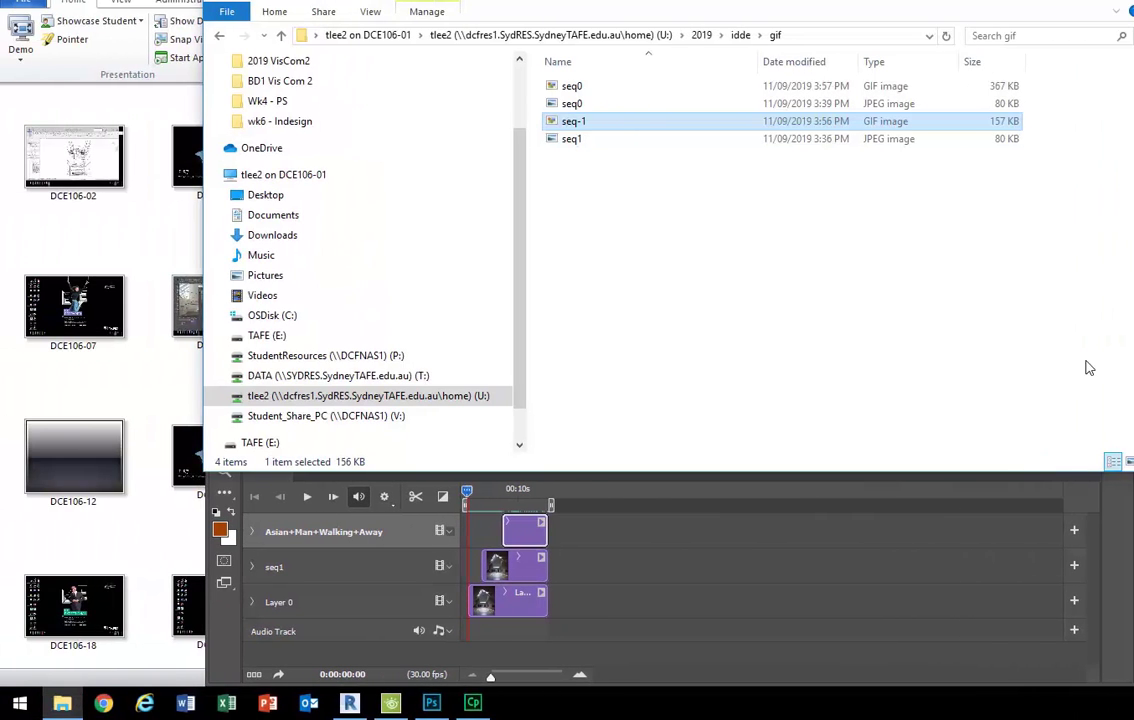
pyautogui.click(679, 294)
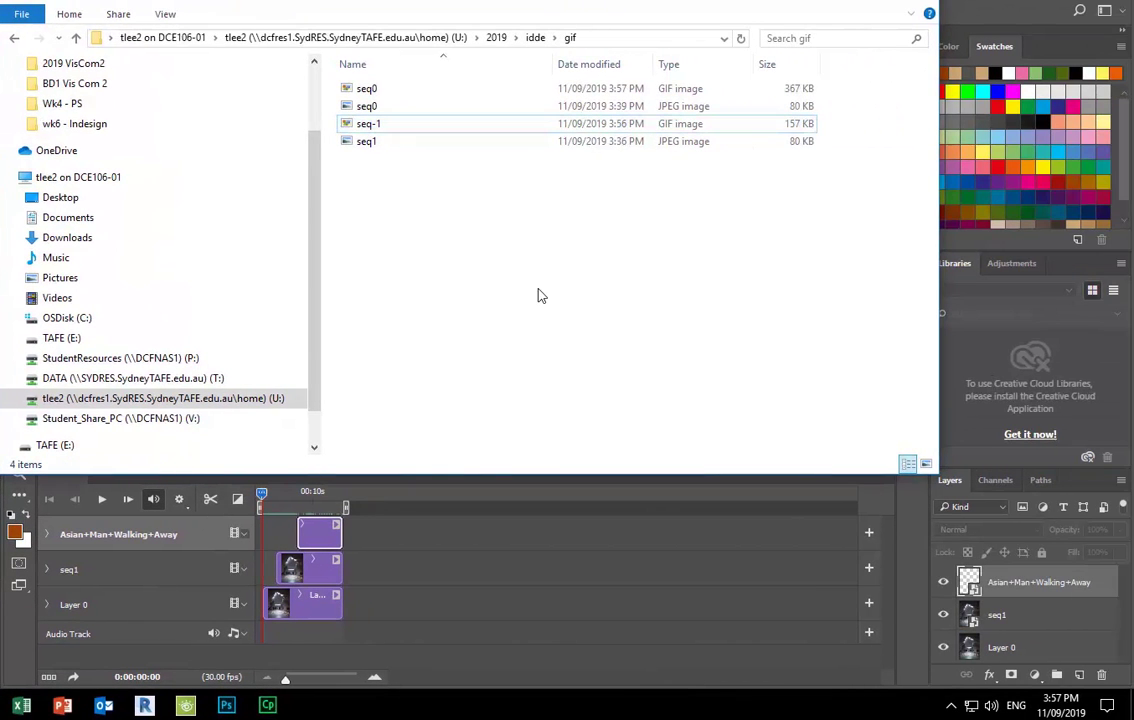
pyautogui.rightClick(352, 90)
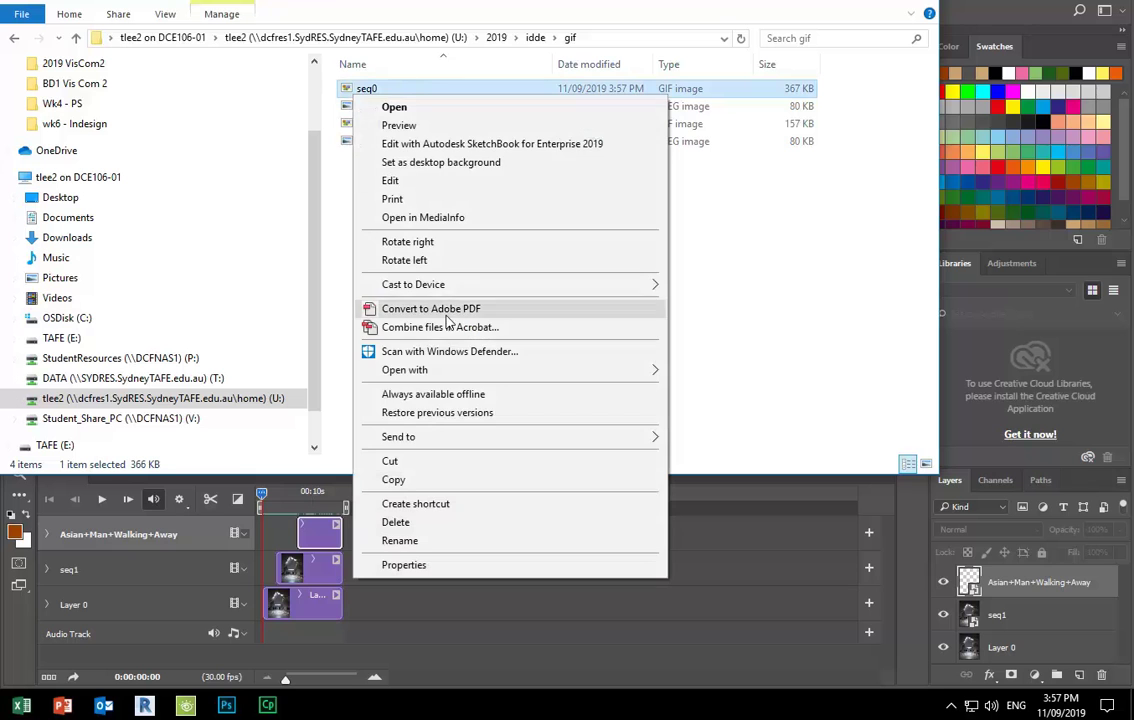
pyautogui.moveTo(595, 370)
pyautogui.click(748, 444)
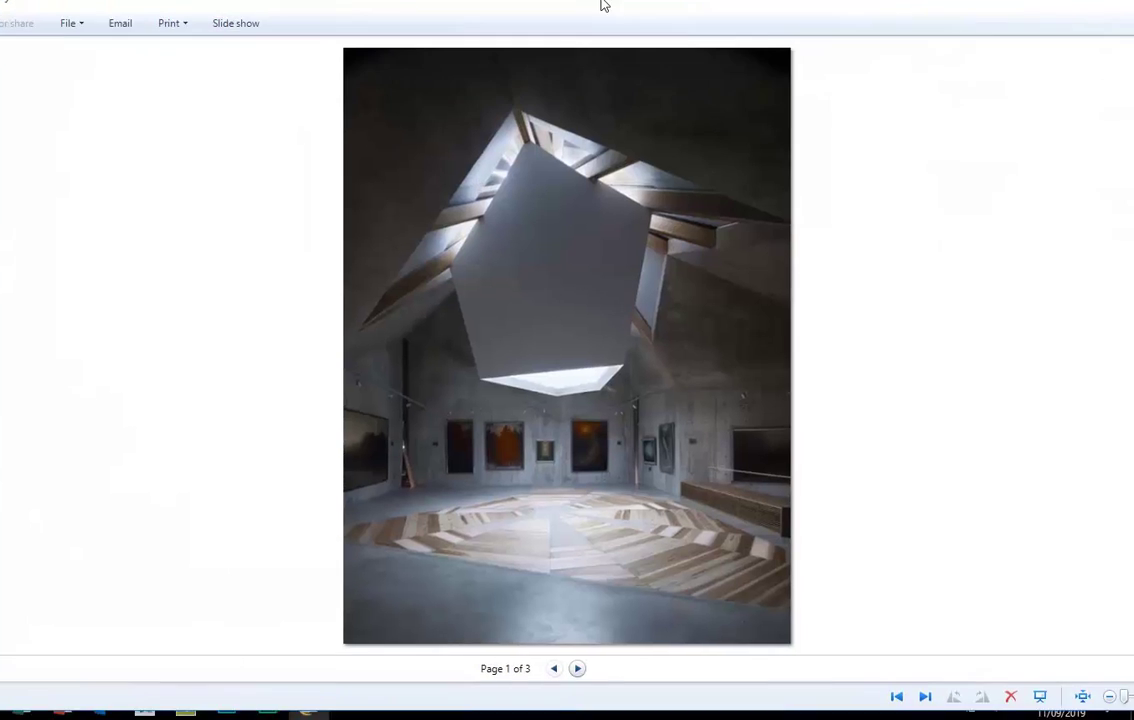
pyautogui.doubleClick(712, 16)
pyautogui.click(949, 82)
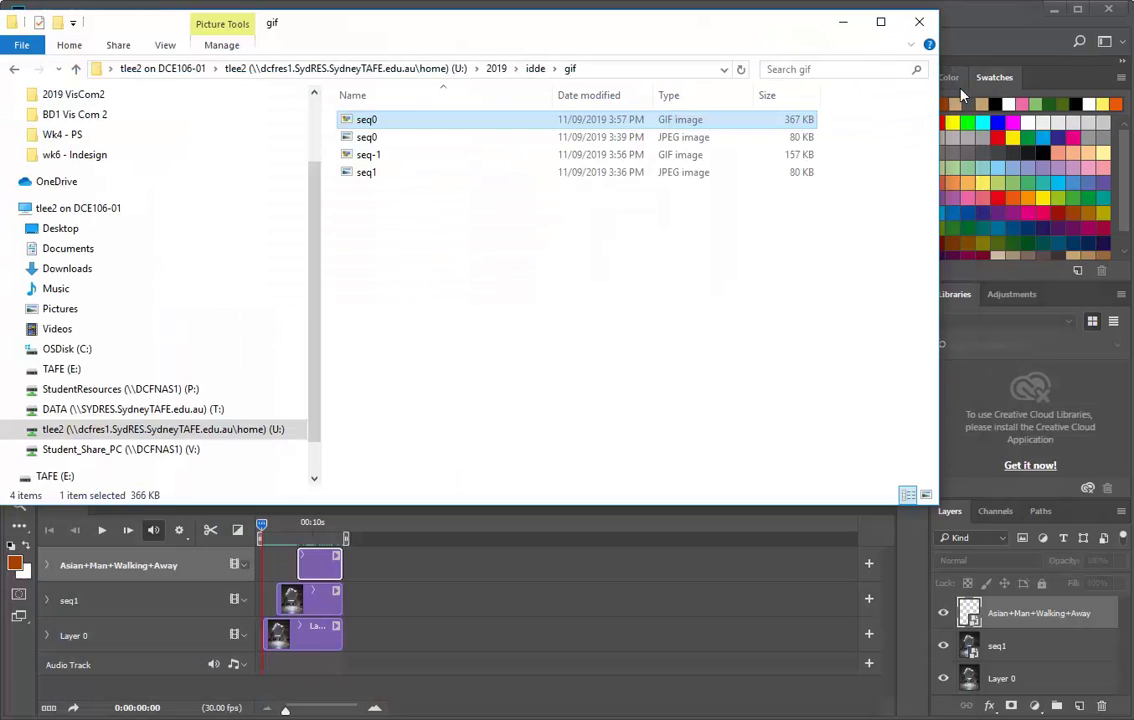
# Open the seq0 GIF from the gif folder in the Photos app to check its playback.
pyautogui.rightClick(362, 119)
pyautogui.click(808, 252)
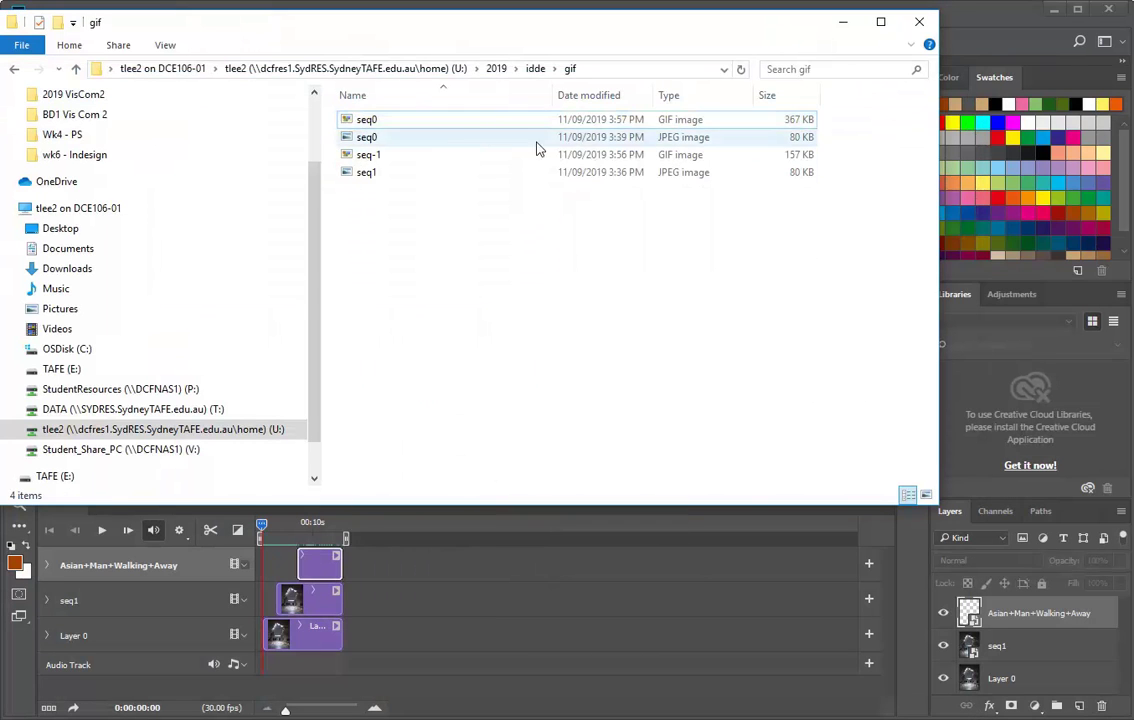
pyautogui.rightClick(379, 120)
pyautogui.rightClick(356, 119)
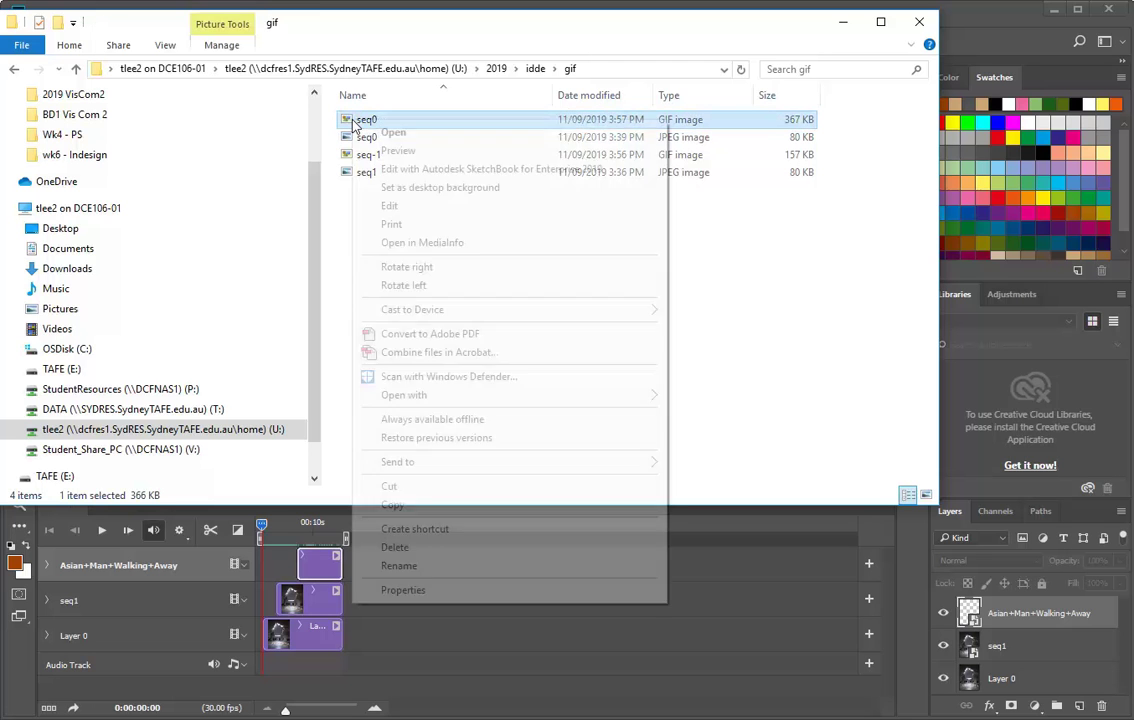
pyautogui.moveTo(421, 398)
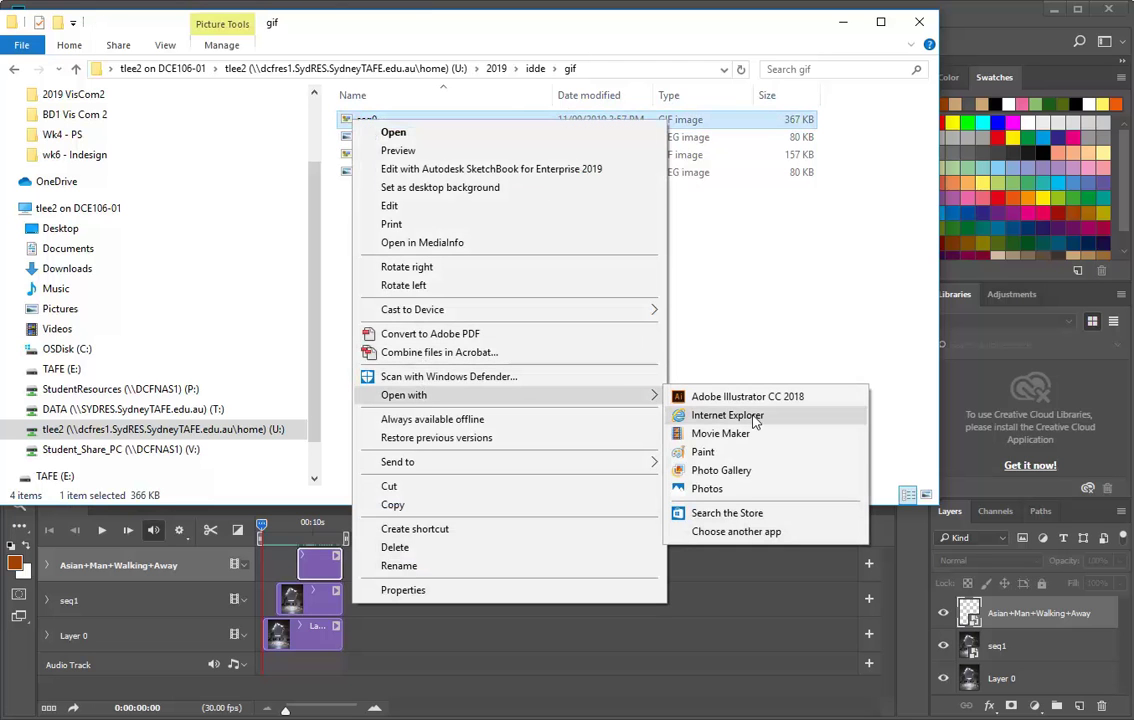
pyautogui.click(716, 490)
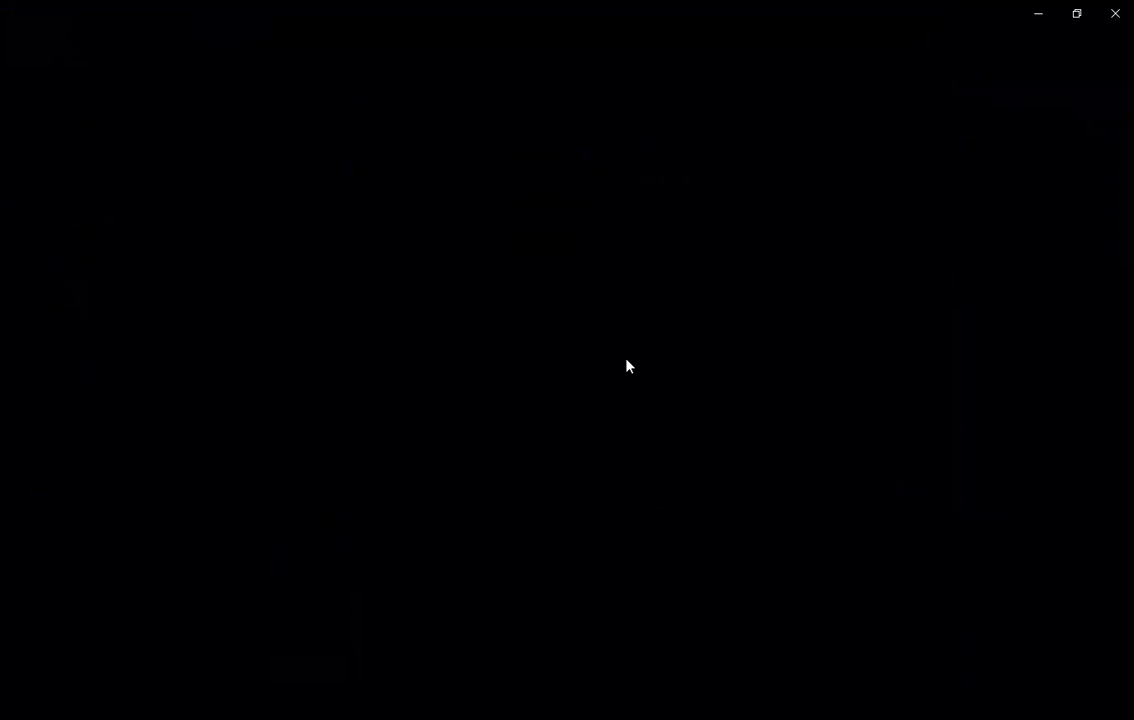